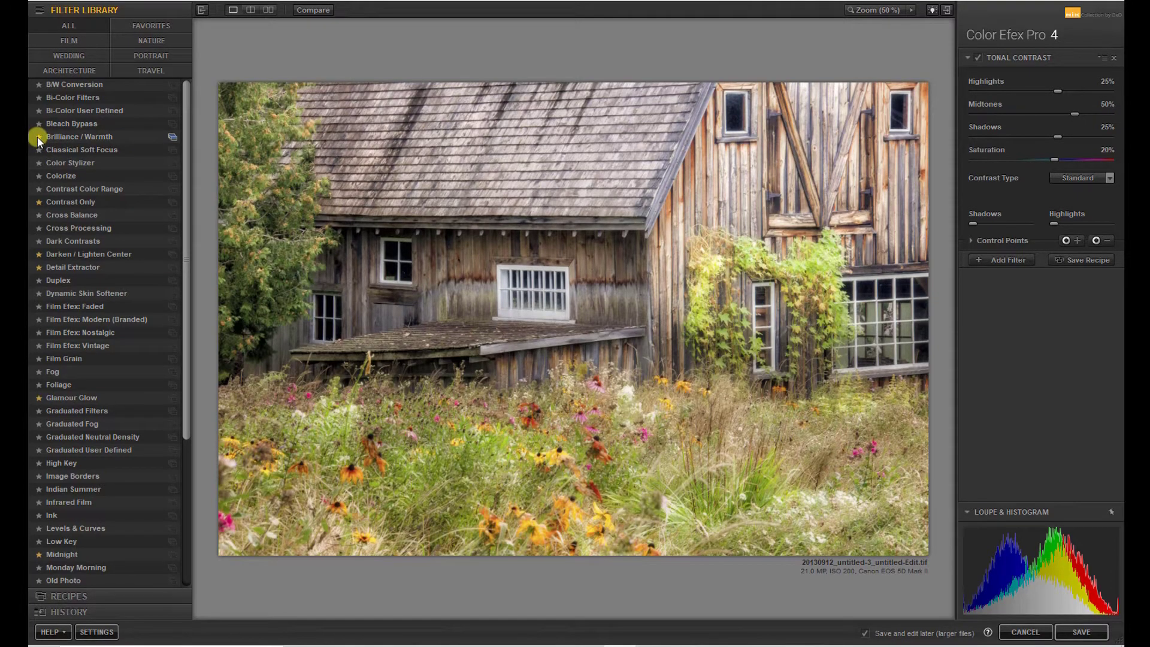
Step: Mark the Brilliance / Warmth filter as a favorite, check the favorites list, and return to the full filter list
left_click(38, 136)
left_click(149, 24)
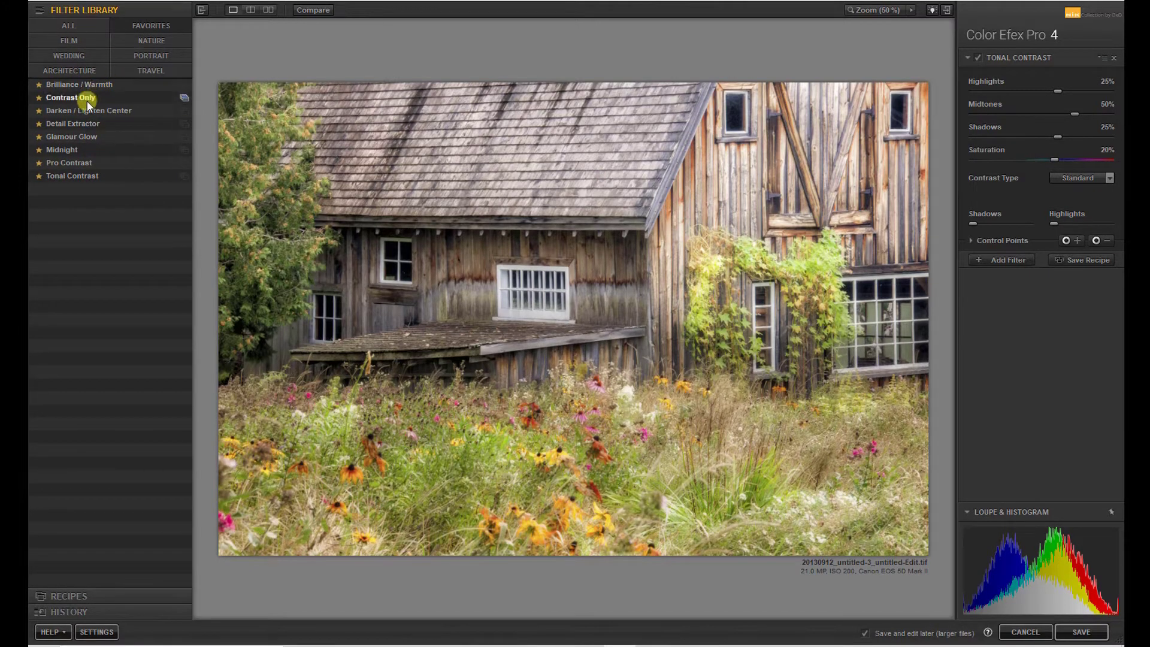
left_click(73, 26)
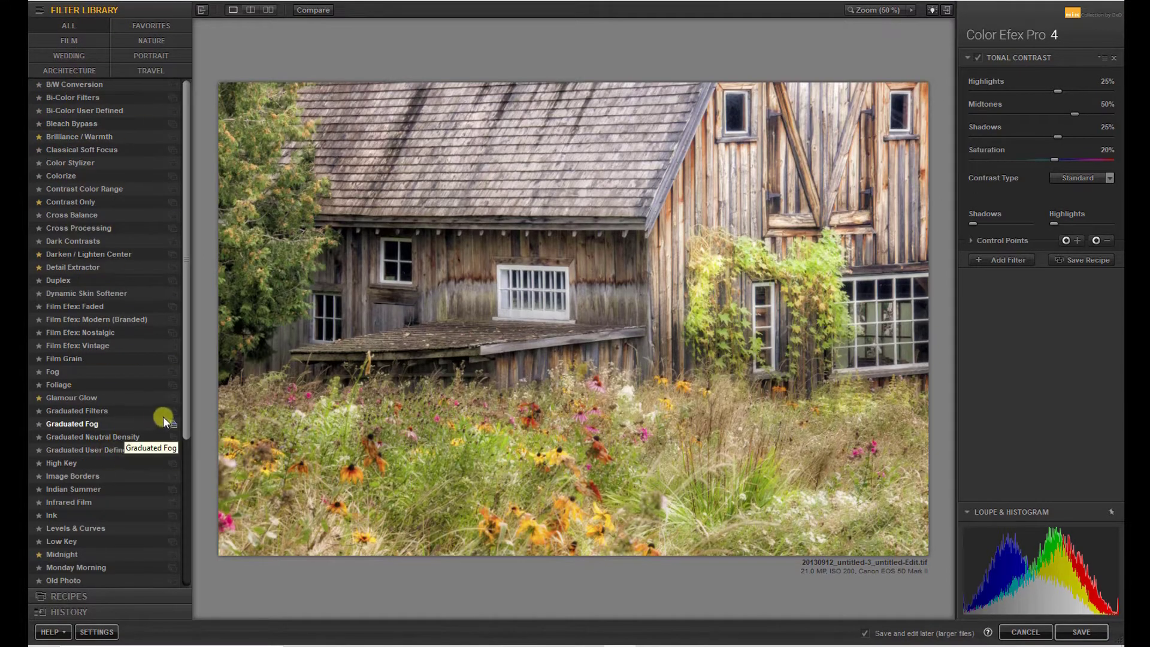
left_click_drag(183, 416, 189, 350)
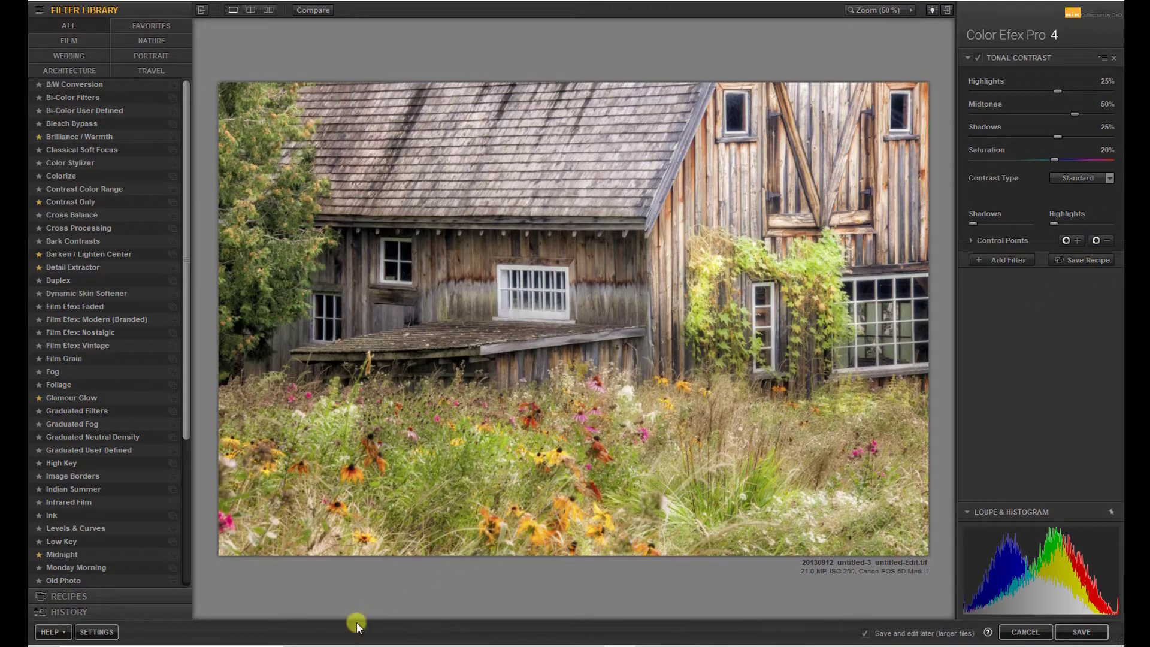
Step: Apply the custom recipe BW Tree II to the barn photo, replacing the current filters
left_click(81, 594)
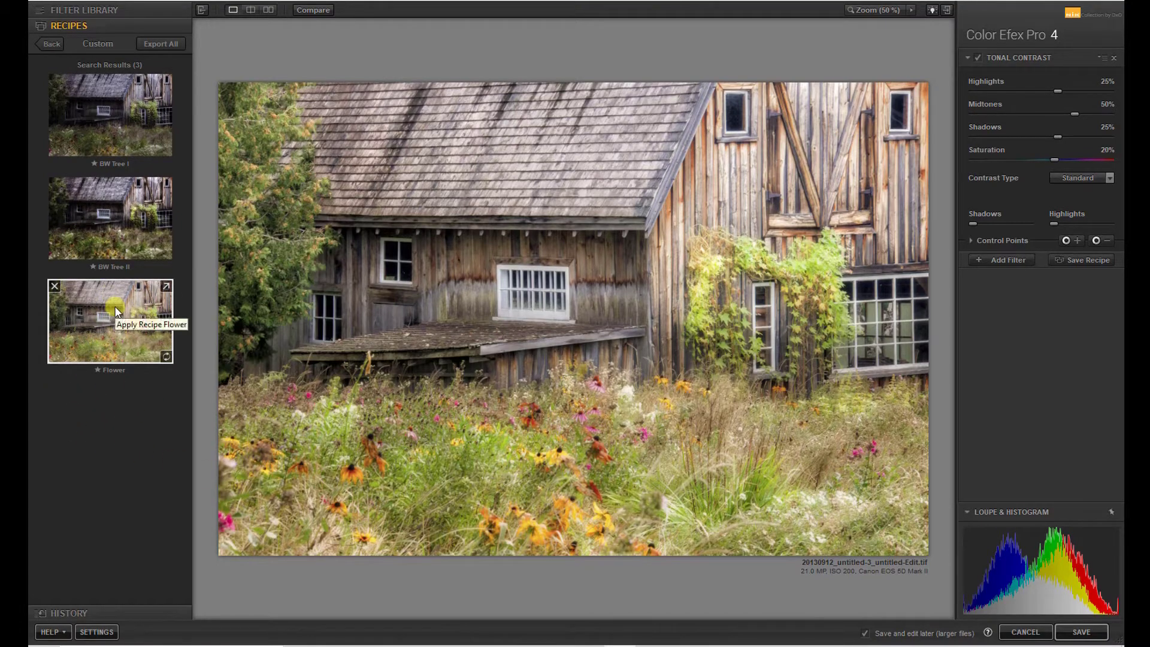
left_click(103, 229)
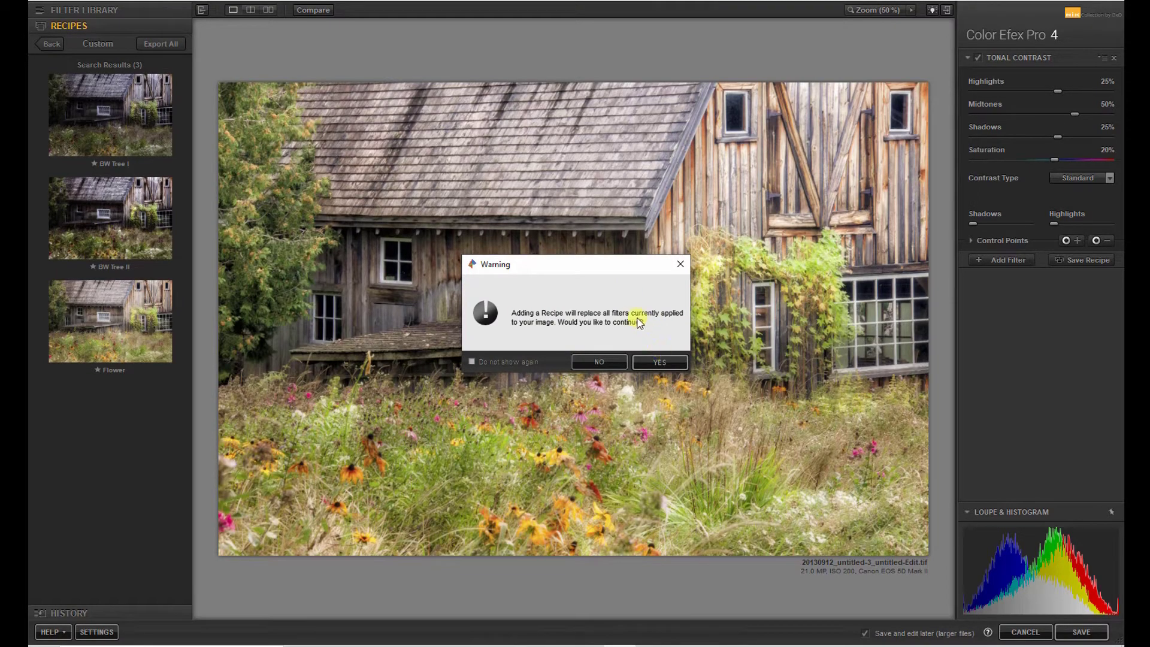
left_click(660, 362)
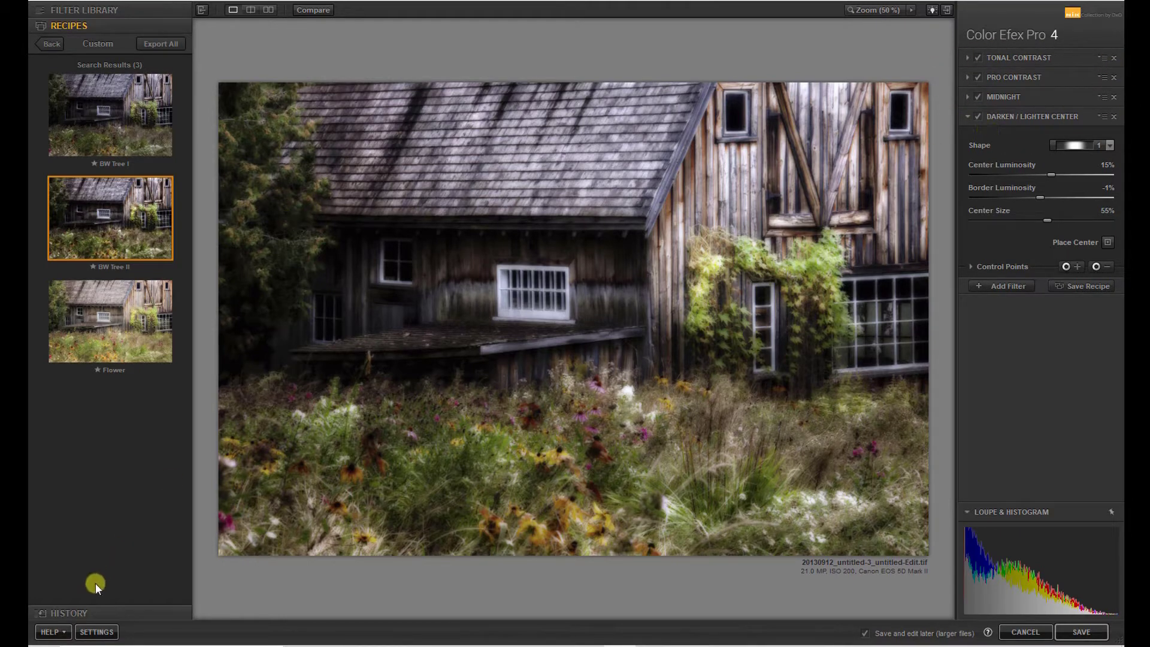
Step: Revert the edit history to the first deactivated Tonal Contrast state and return to the filter library
left_click(70, 612)
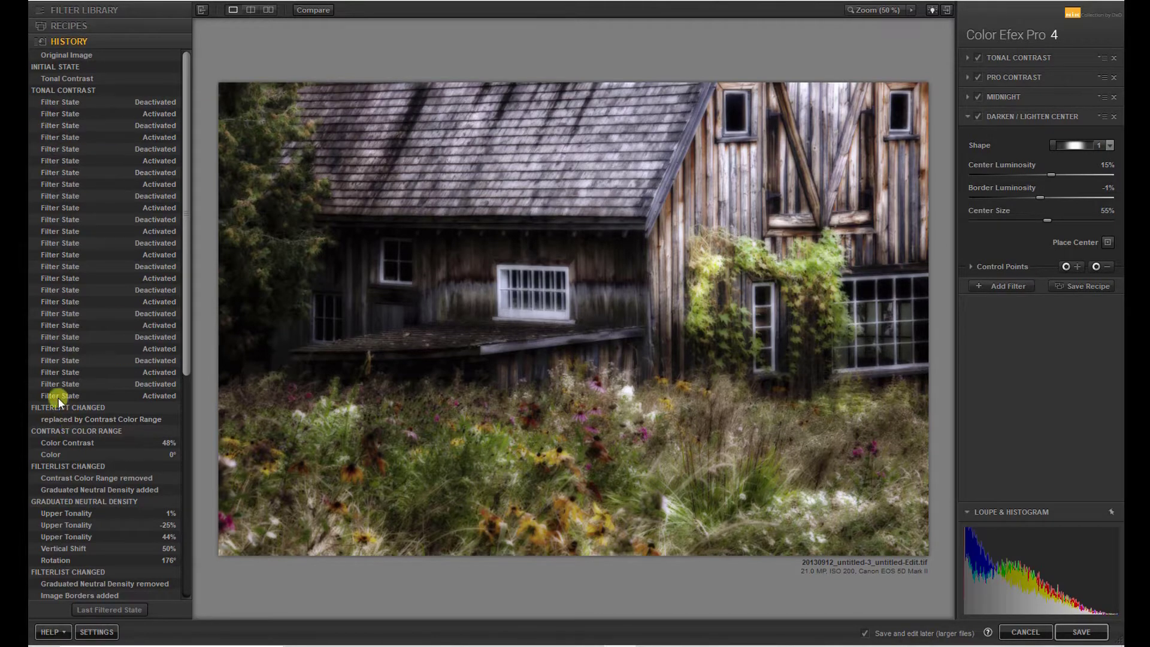
left_click(80, 76)
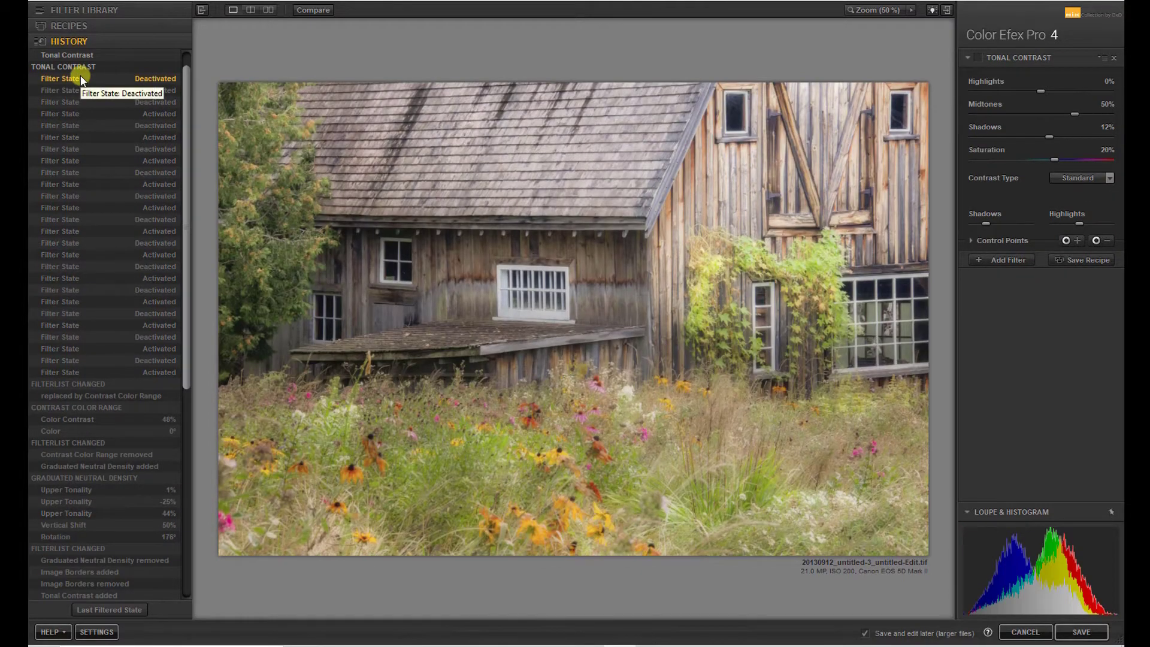
left_click(69, 27)
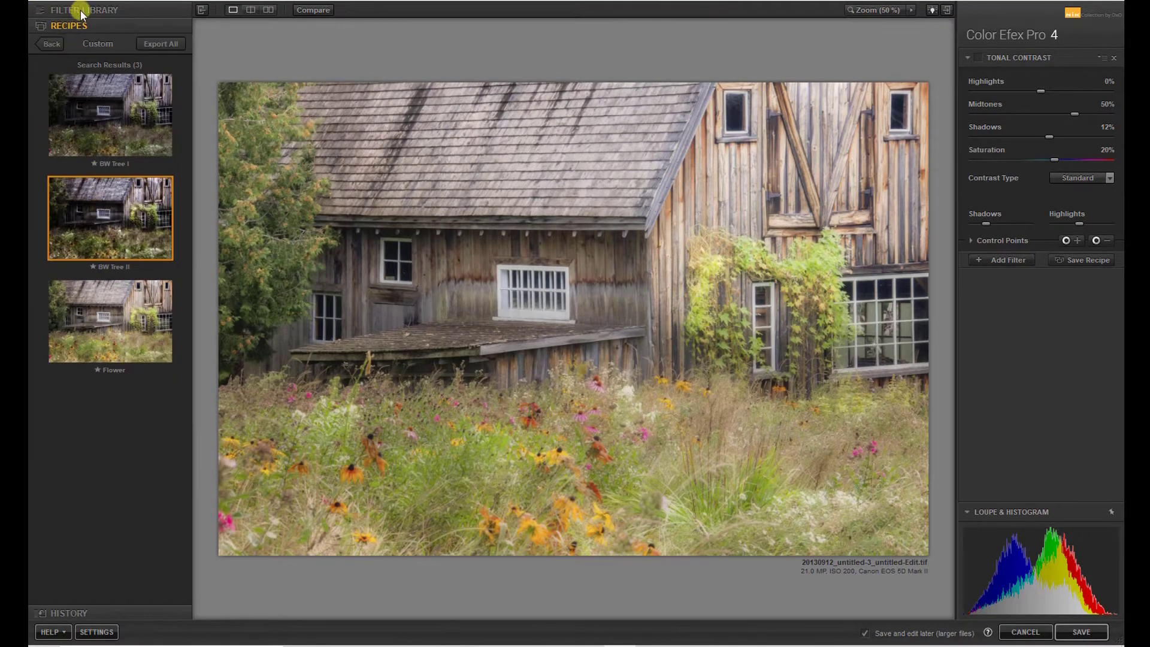
left_click(81, 10)
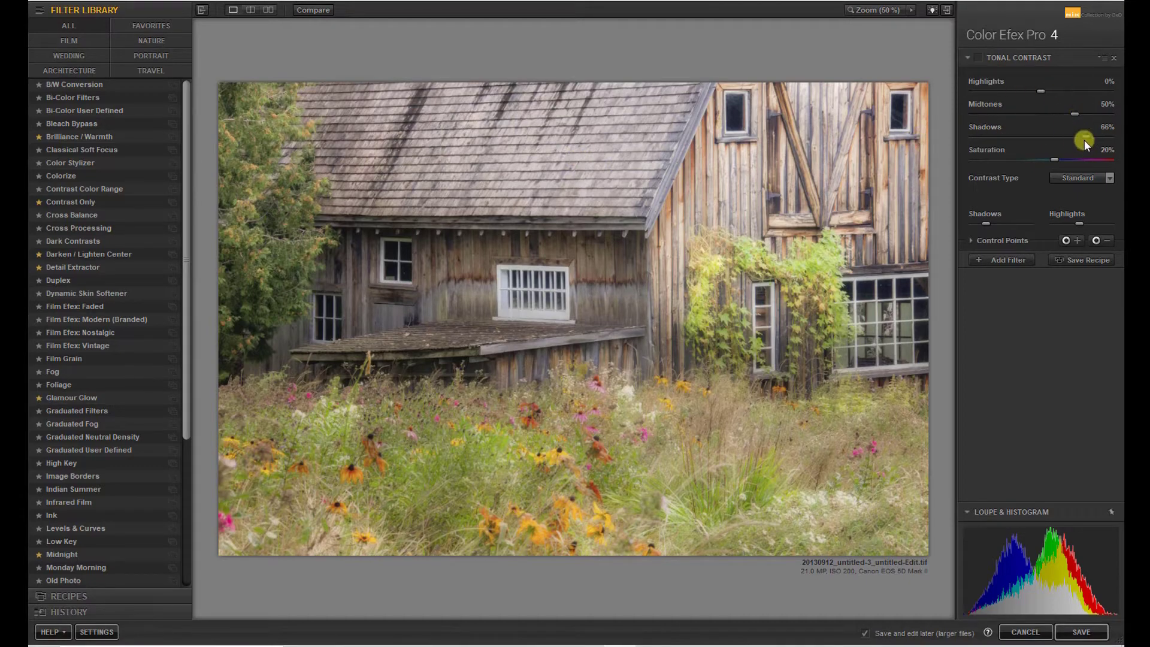
Step: Set Tonal Contrast highlights to 42%, midtones to 67% and shadows to 66%, and lower shadow and highlight protection to the minimum
left_click_drag(1040, 89, 1066, 95)
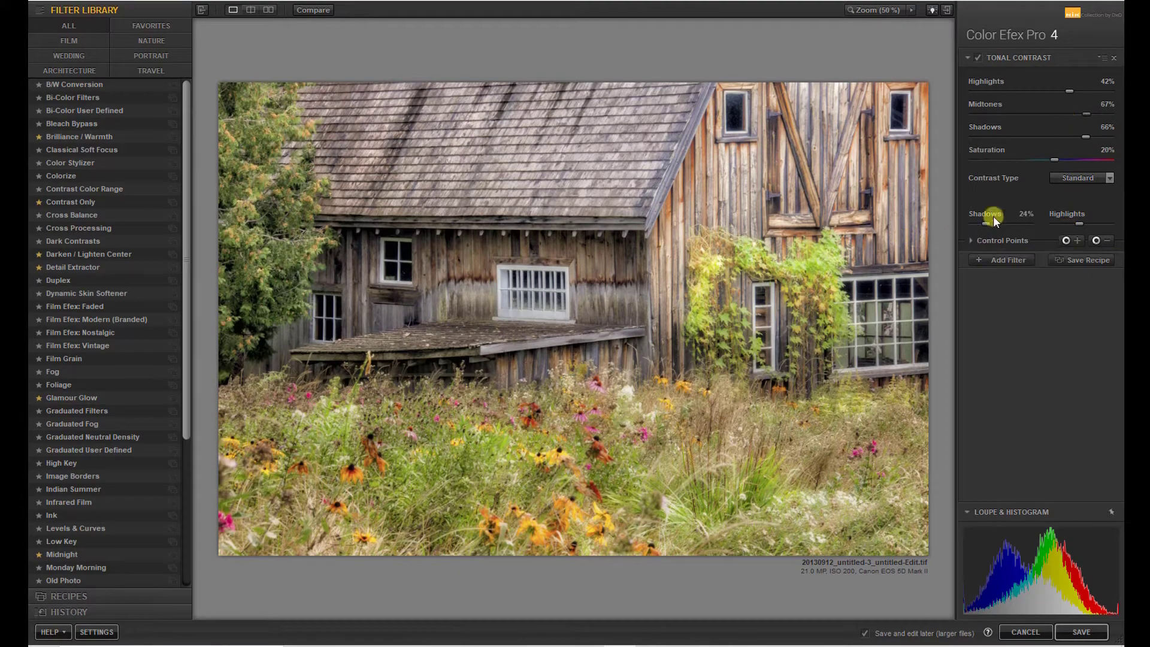
left_click_drag(1074, 225, 1012, 220)
left_click_drag(988, 222, 952, 224)
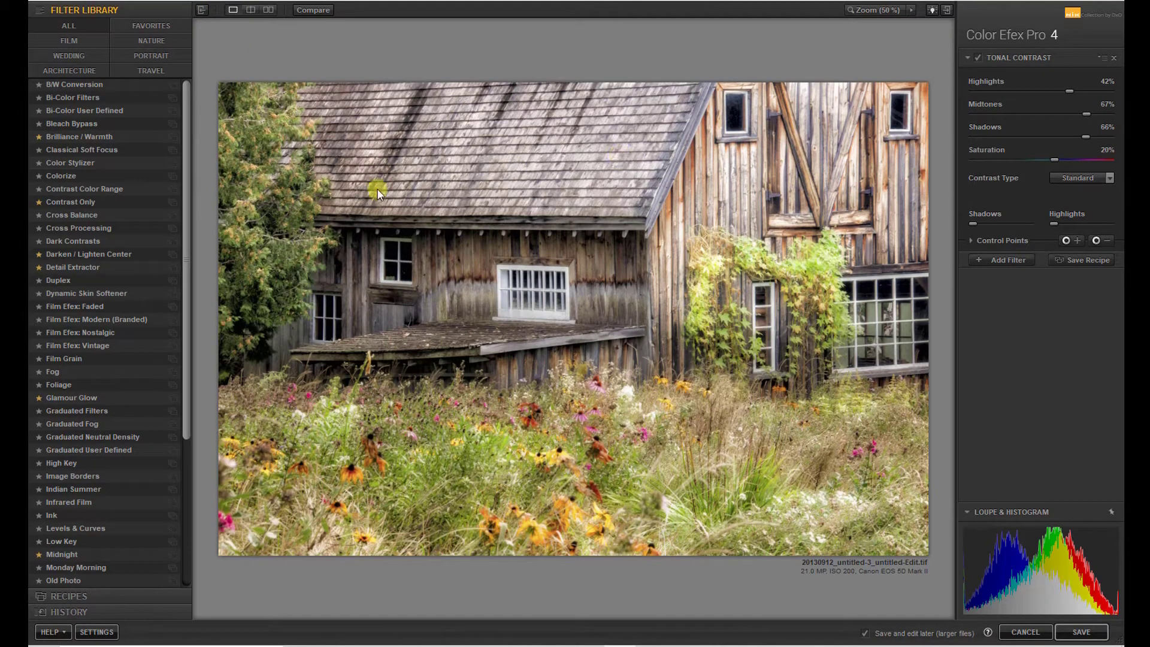
Step: Compare the photo before and after with vertical and horizontal split previews and a side-by-side preview, and return to the single-image view
left_click(251, 10)
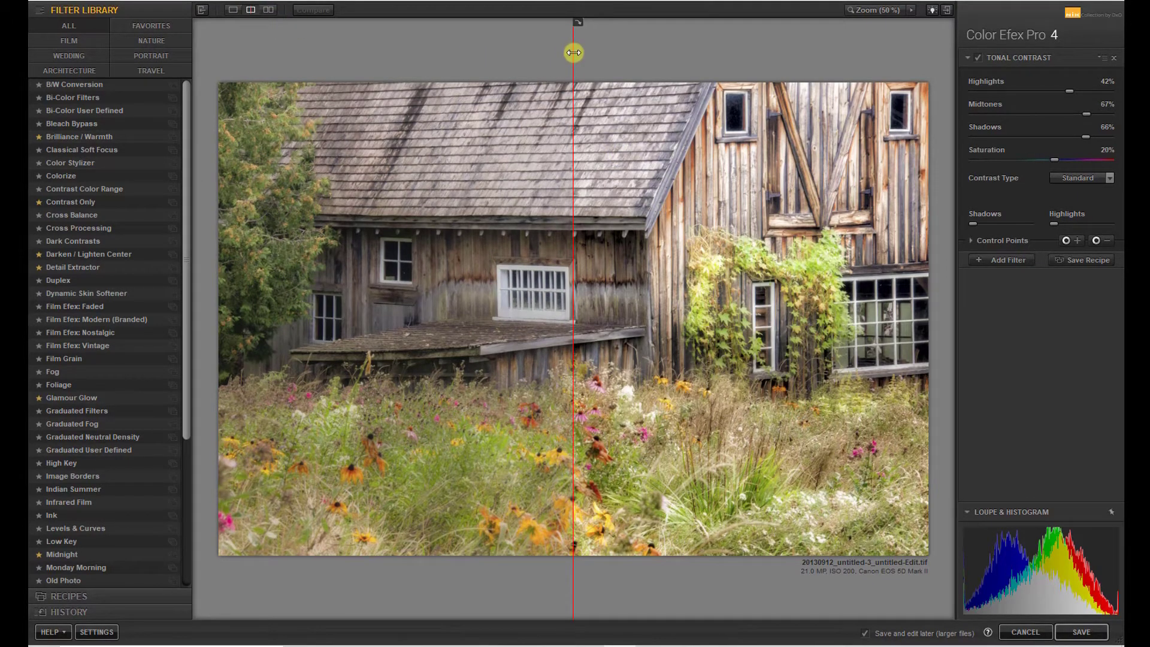
left_click_drag(573, 53, 559, 157)
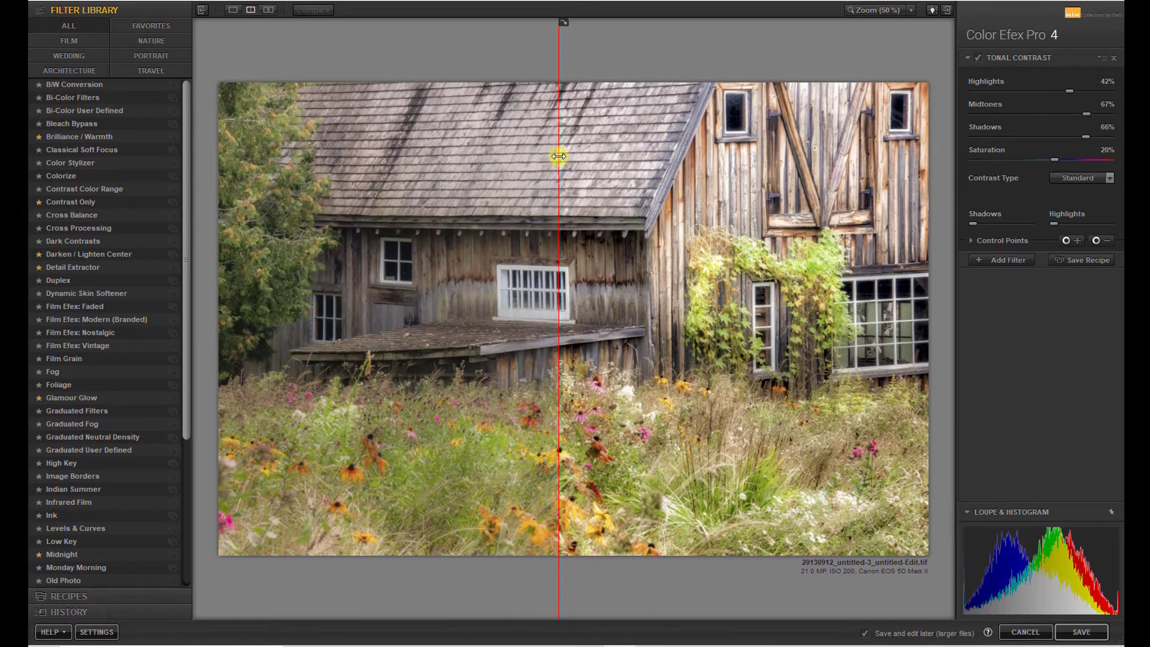
left_click(563, 21)
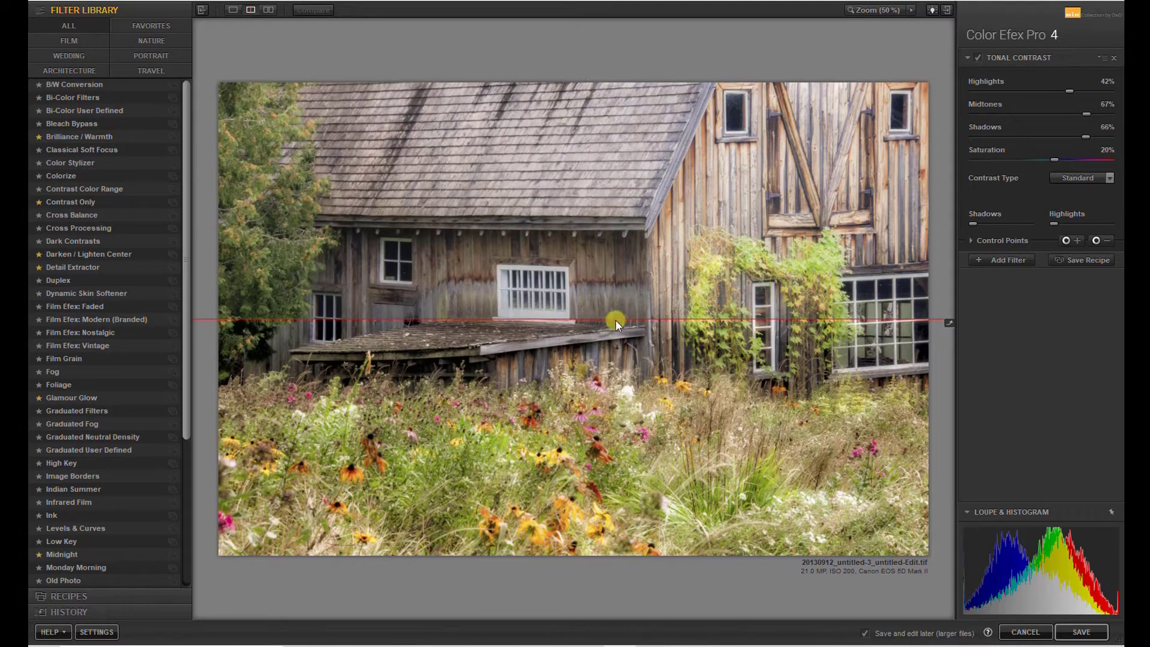
left_click_drag(615, 318, 611, 352)
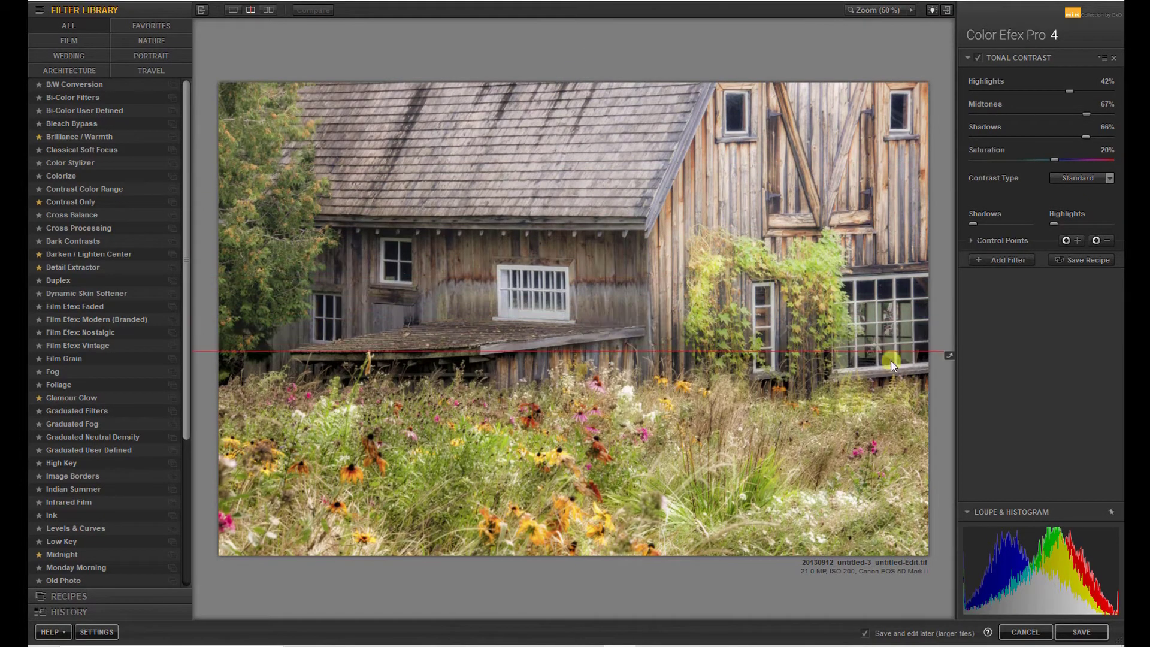
left_click(949, 356)
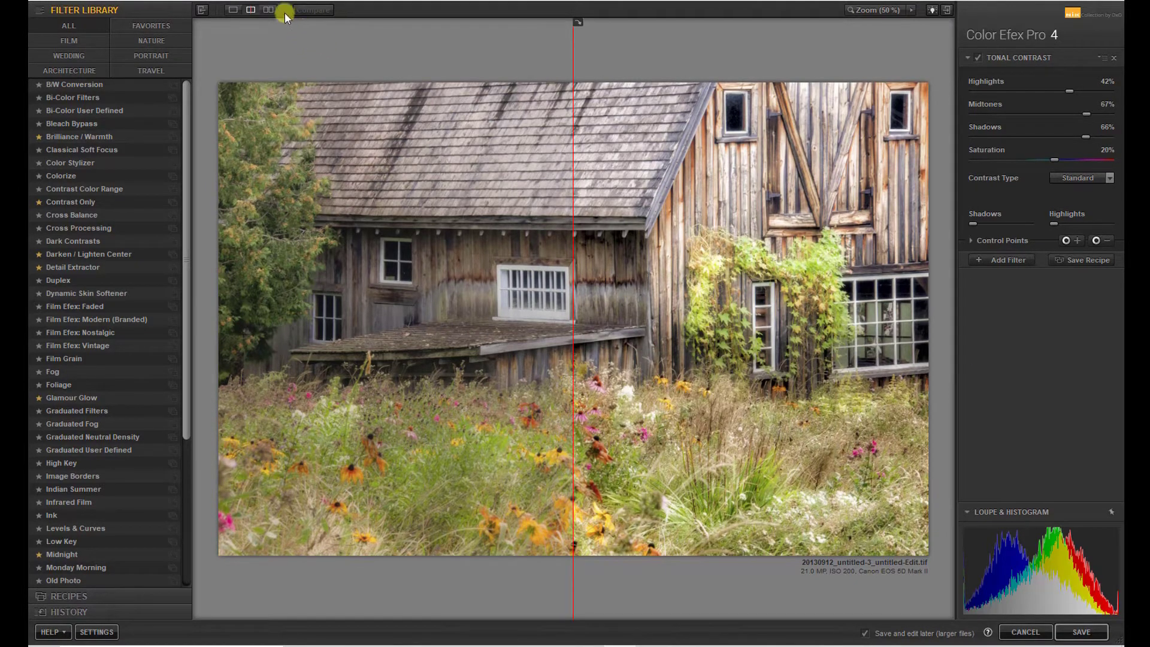
left_click(268, 11)
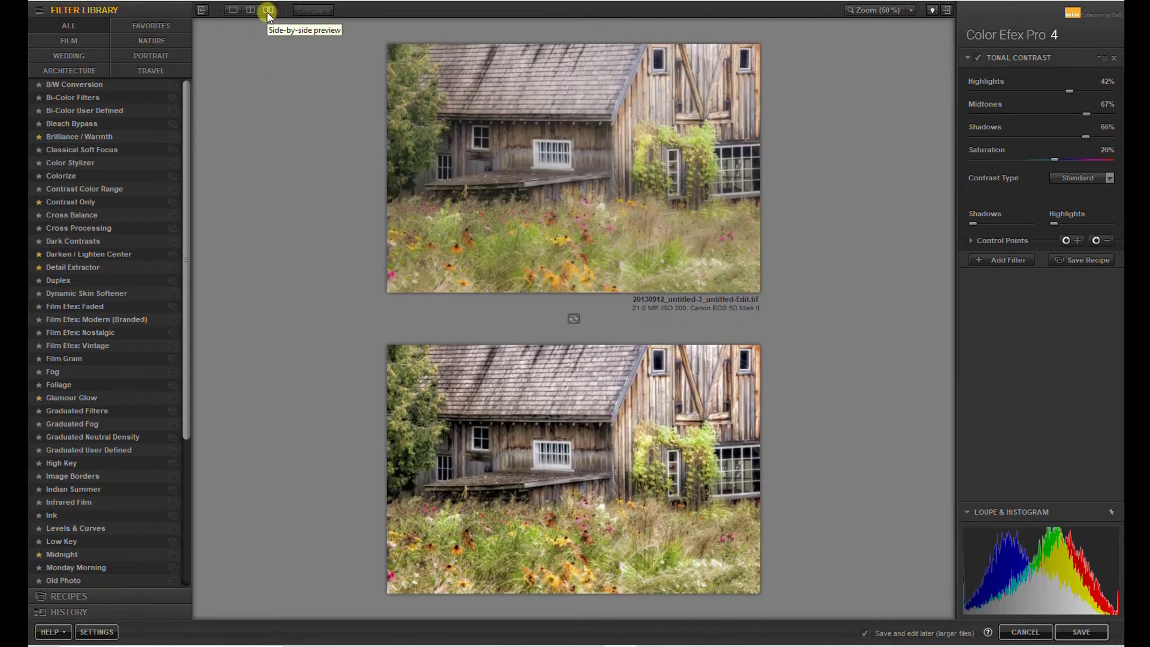
left_click(233, 10)
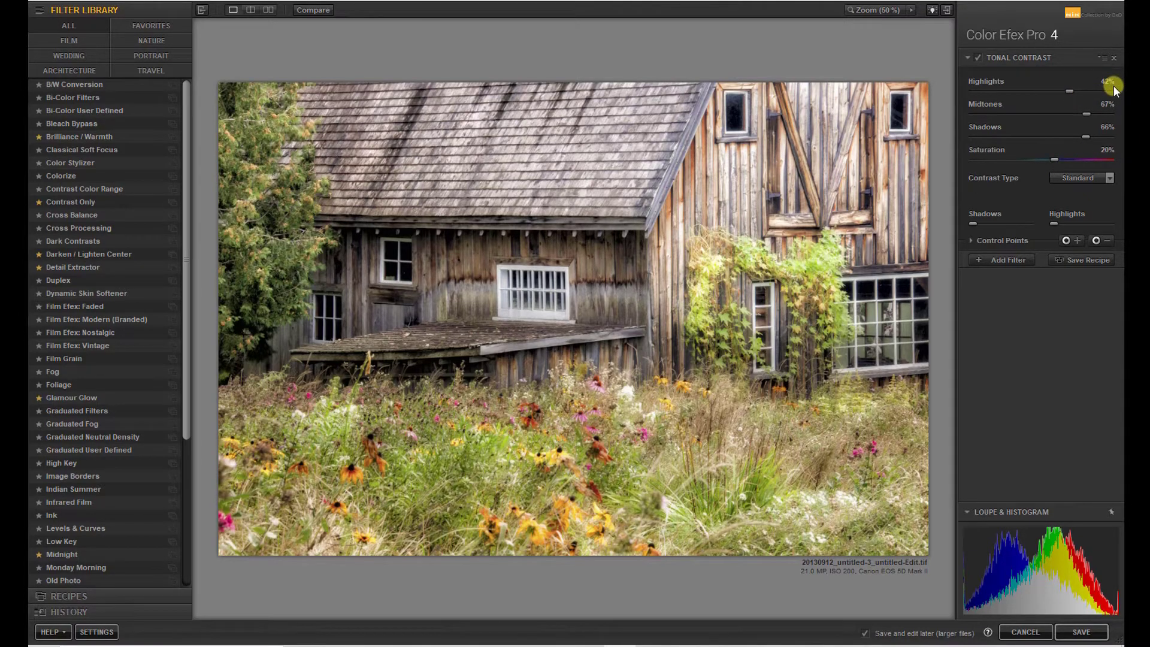
Step: Reset the Tonal Contrast highlights to 25%, midtones to 50% and shadows to 25%
double_click(1068, 91)
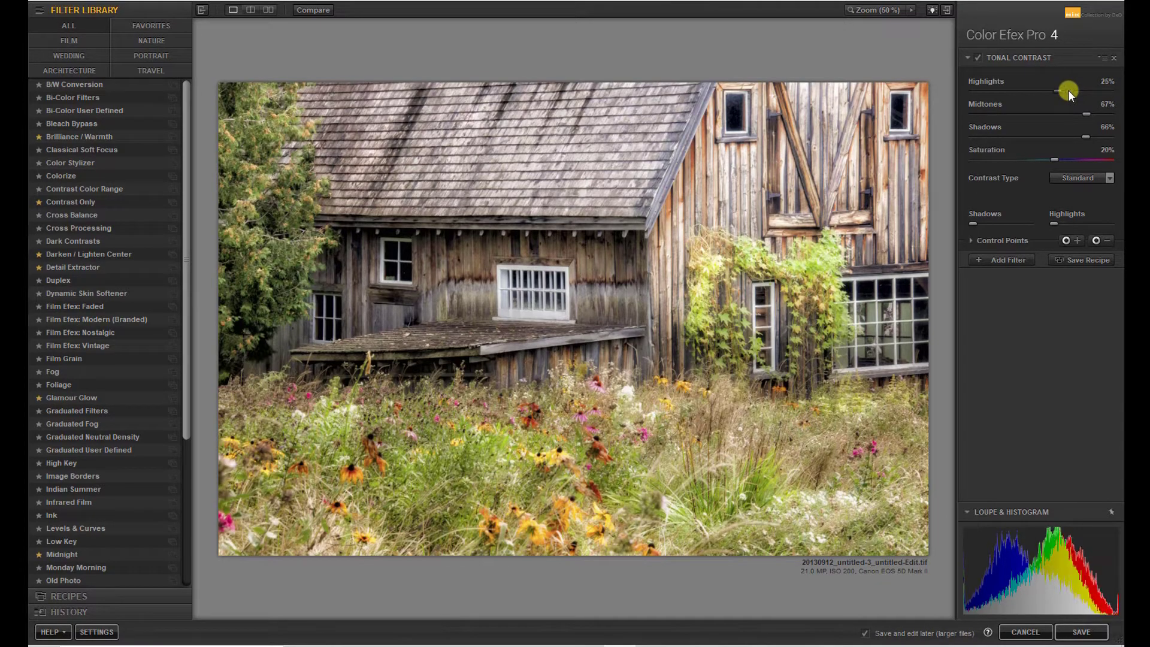
double_click(1085, 135)
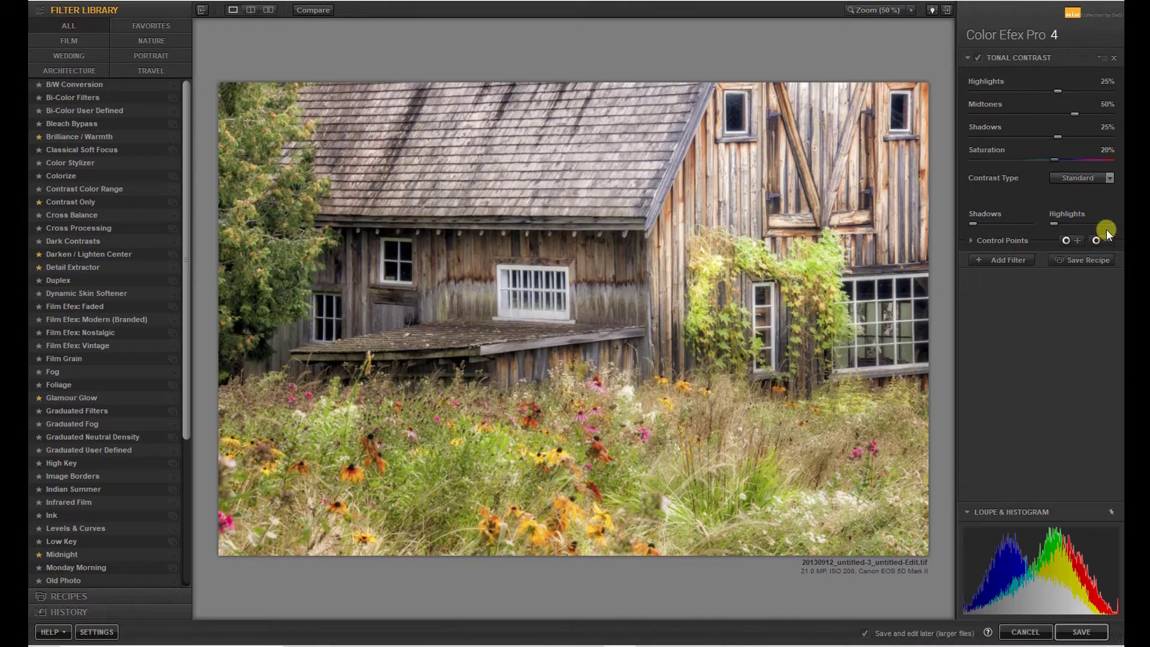
Step: Remove the Tonal Contrast filter from the photo and apply a fresh one from the filter library
left_click(1113, 58)
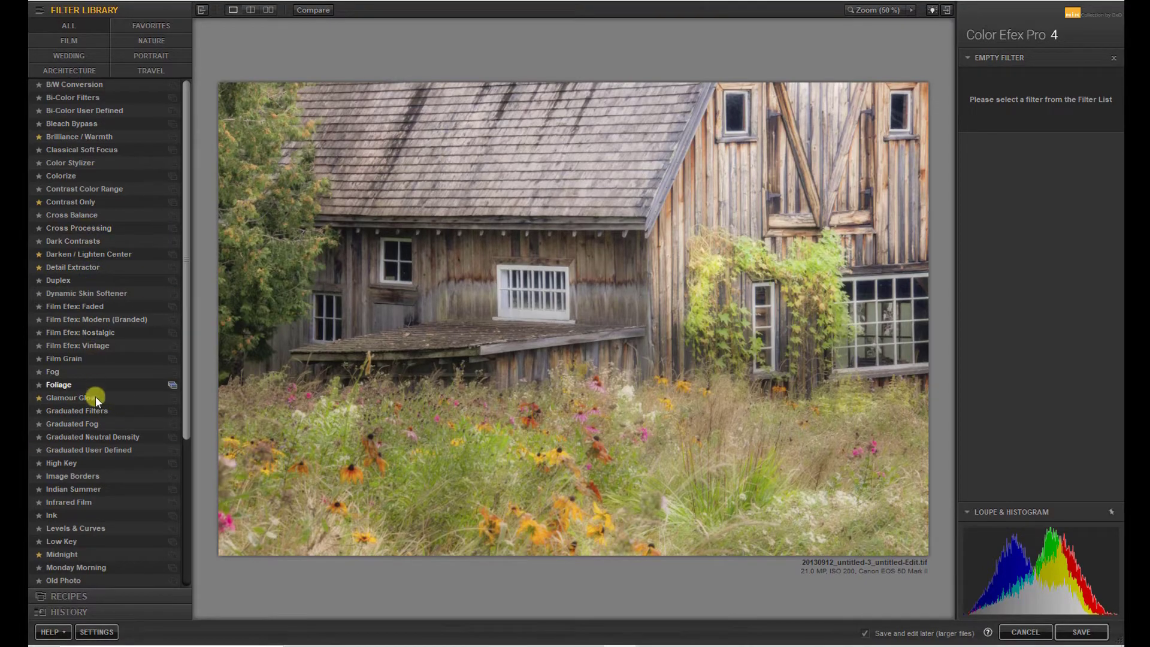
scroll(139, 439, "down", 4)
scroll(169, 462, "down", 3)
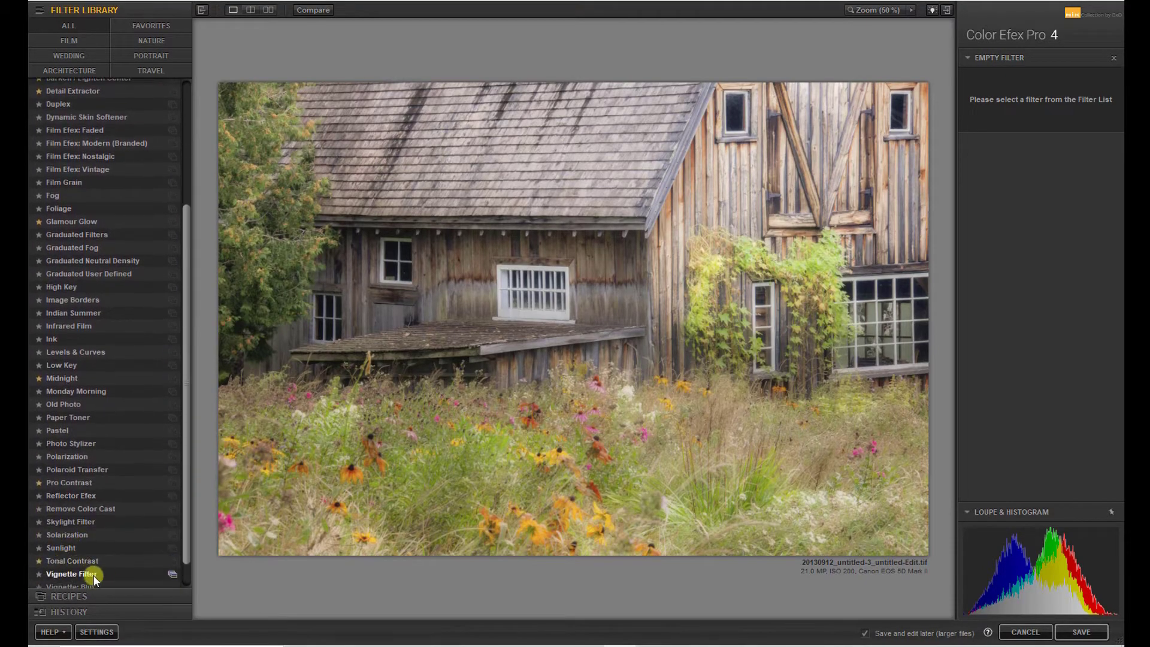
left_click(84, 560)
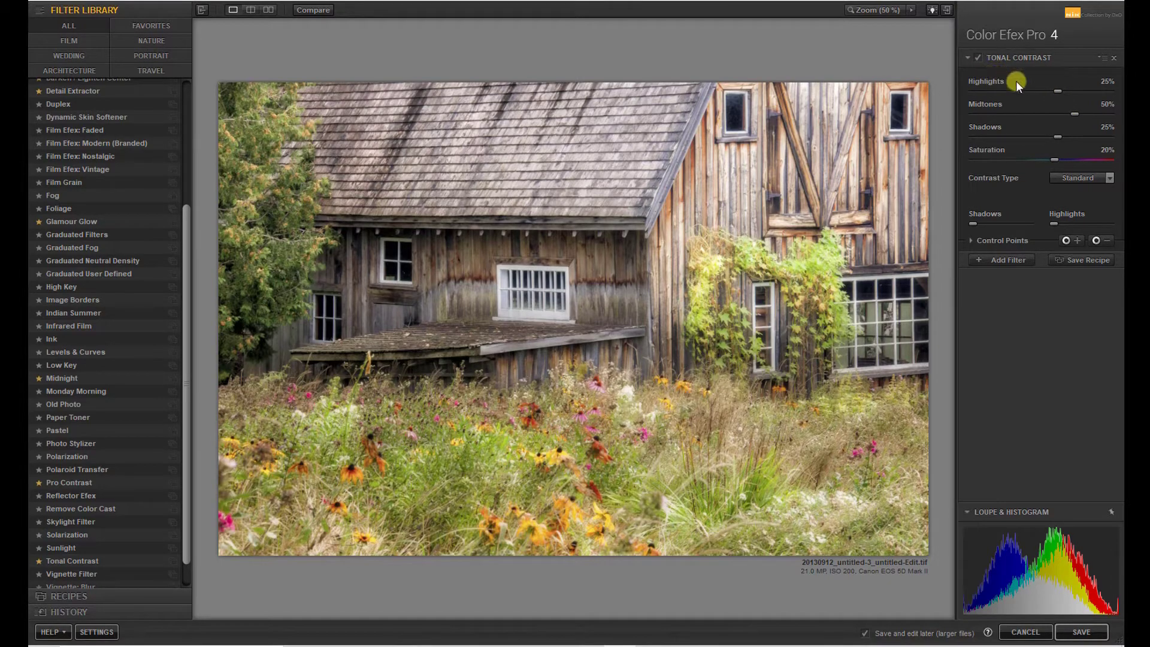
Step: Try the Tonal Contrast highlights at 78% and 32% and the midtones at 25%, resetting both to their defaults
left_click_drag(1057, 89, 1104, 102)
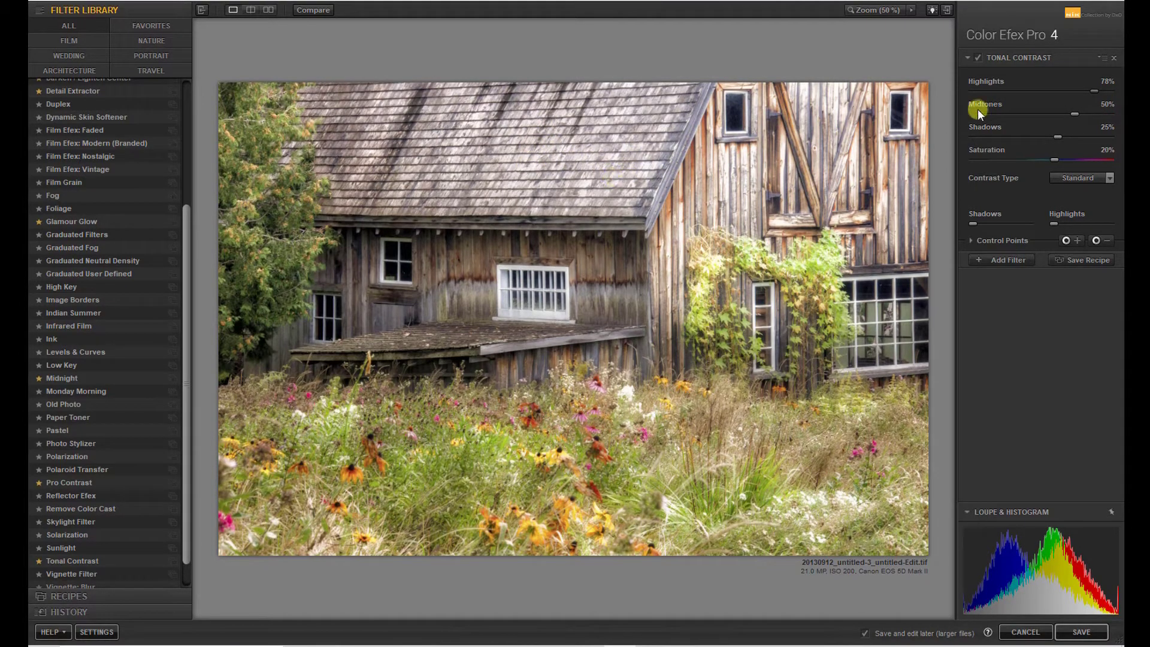
left_click_drag(1093, 89, 1065, 92)
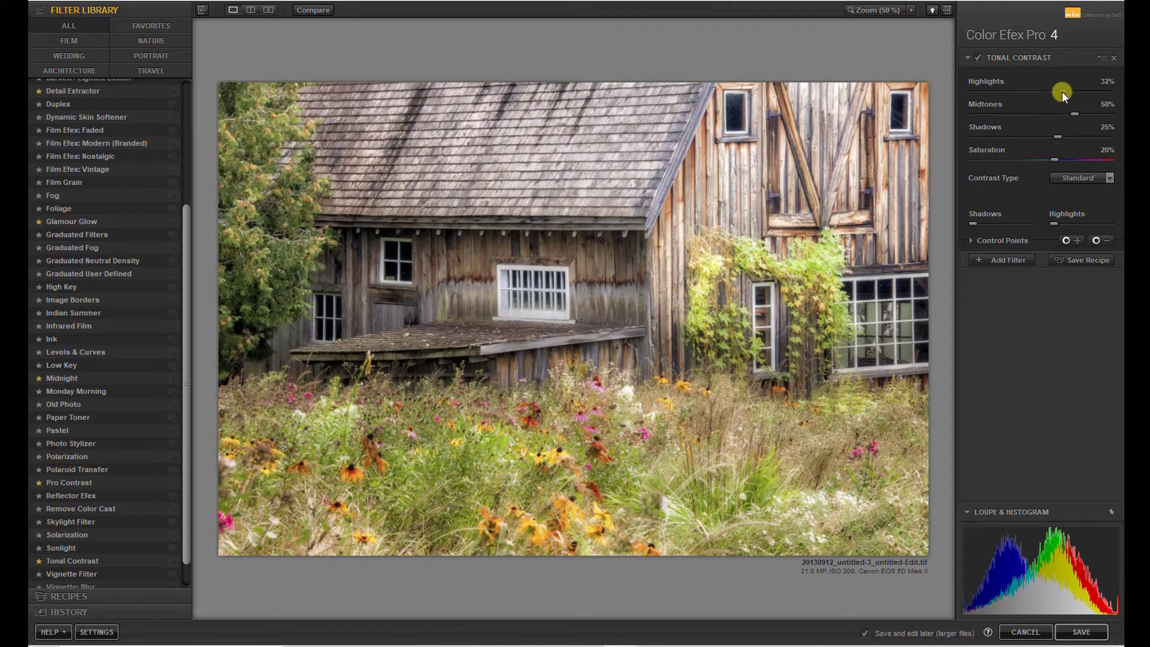
double_click(1062, 91)
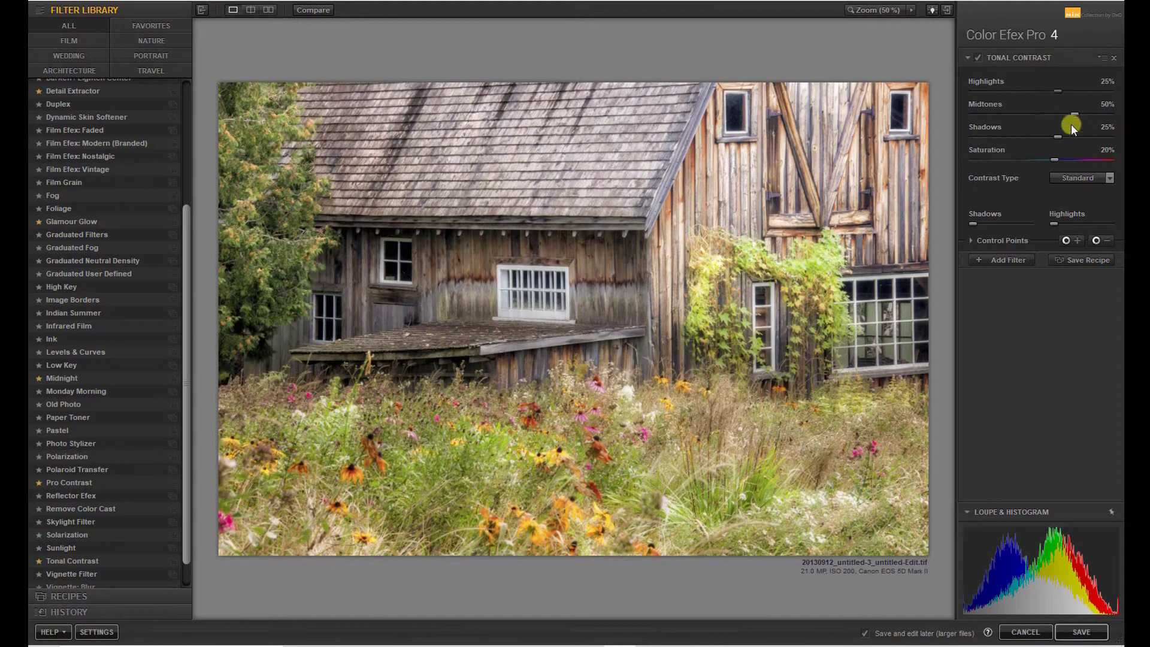
mouse_move(1073, 113)
left_mouse_down()
mouse_move(1019, 114)
mouse_move(1104, 110)
mouse_move(1007, 111)
mouse_move(1095, 120)
mouse_move(997, 125)
mouse_move(1058, 128)
left_mouse_up()
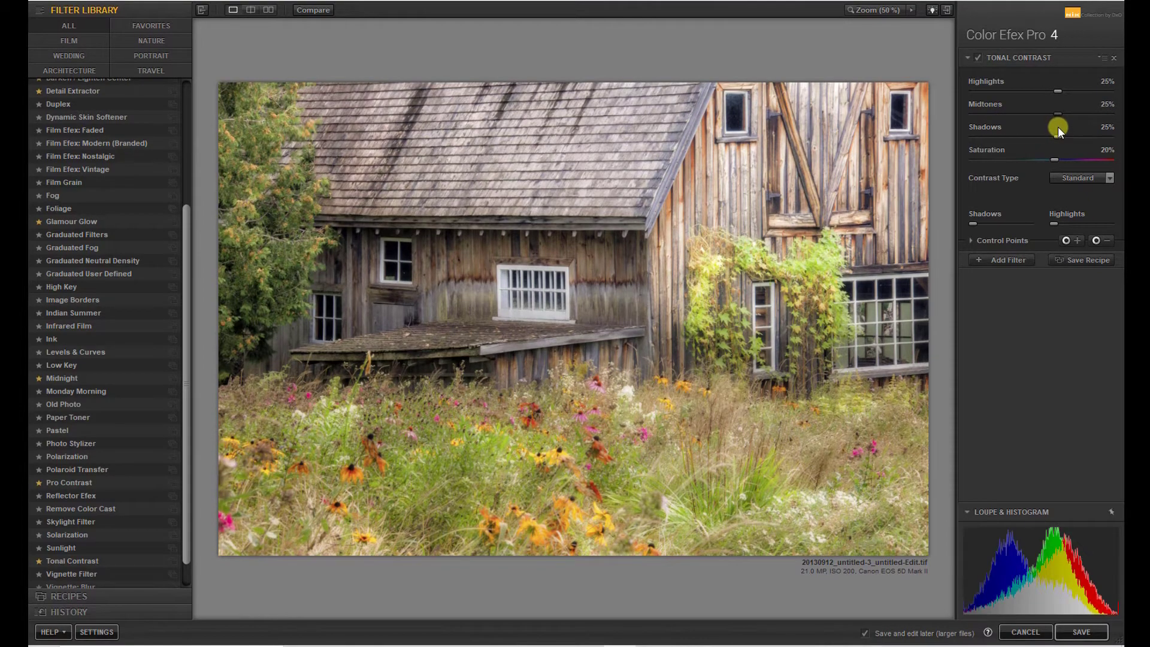
double_click(1058, 116)
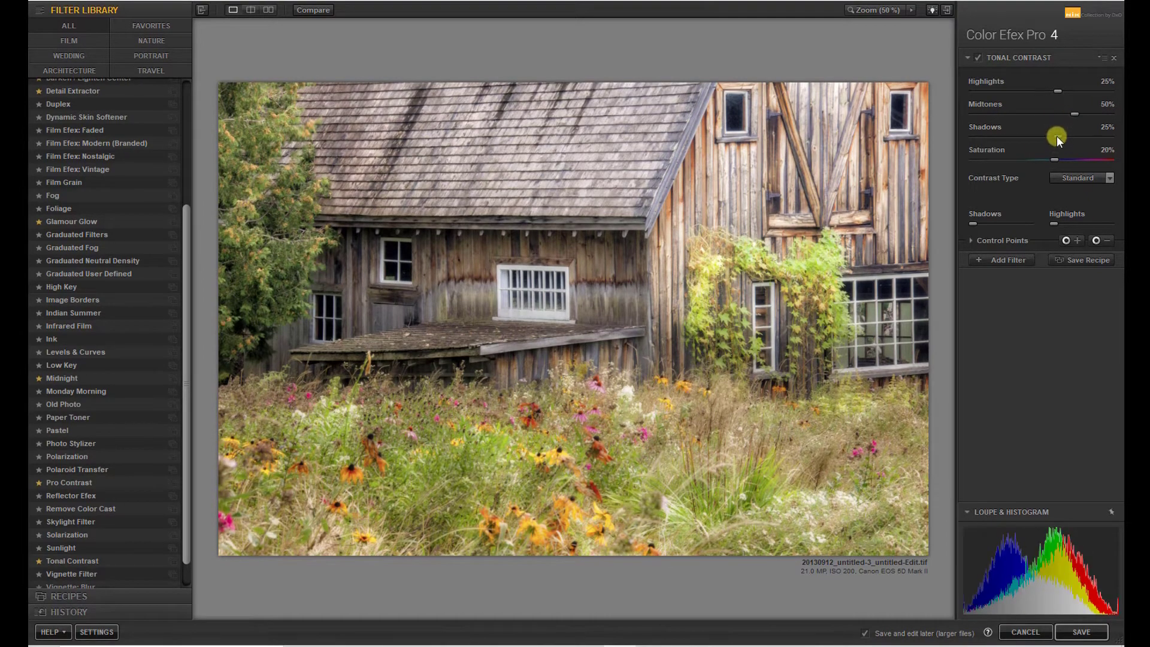
Step: Try the Tonal Contrast shadows at different strengths between 11% and 100%, and reset them to the default 25%
left_click_drag(1111, 134, 1055, 137)
left_click_drag(1063, 134, 1094, 137)
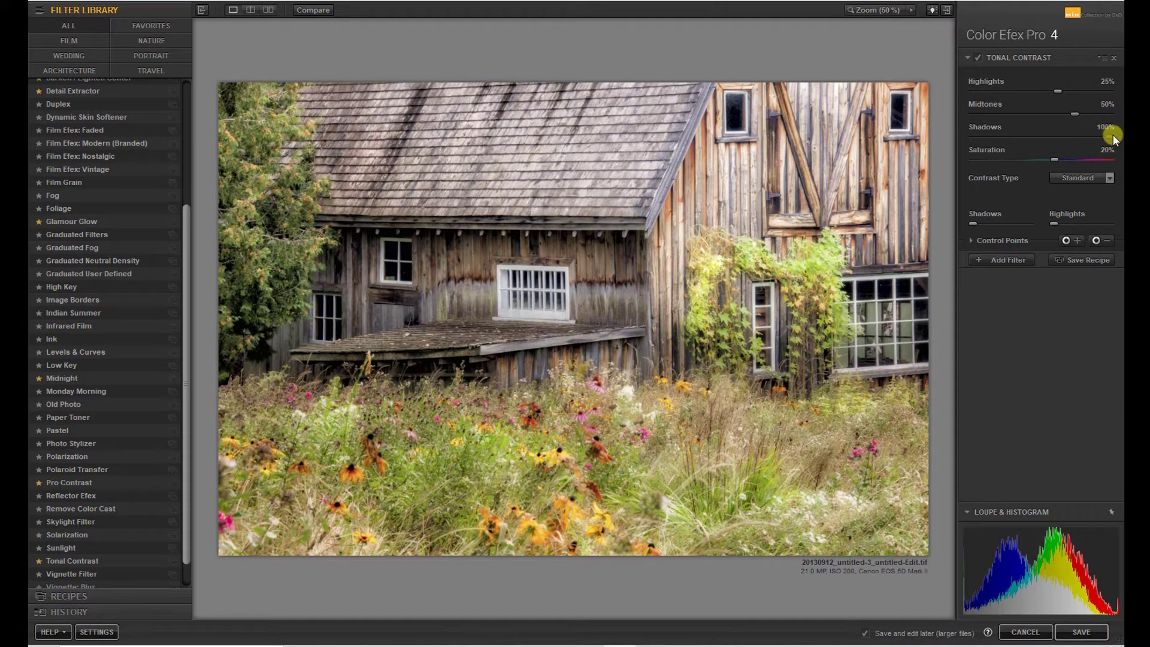
left_click_drag(1112, 135, 1057, 137)
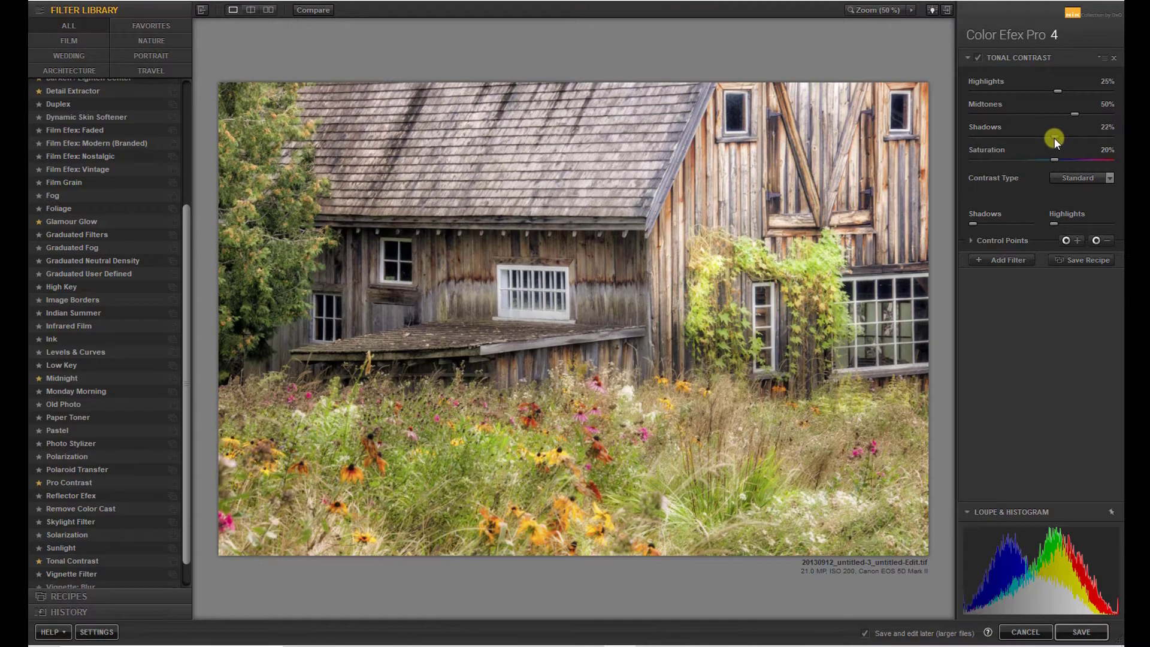
left_click_drag(1034, 136, 1040, 136)
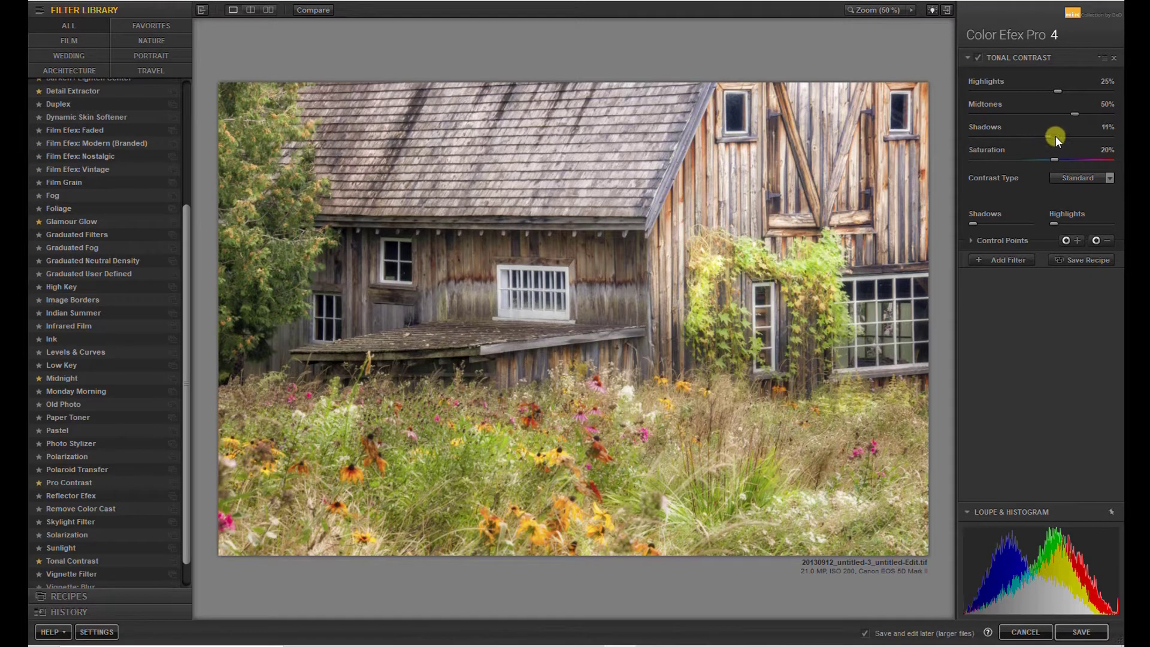
left_click_drag(1055, 135, 1131, 142)
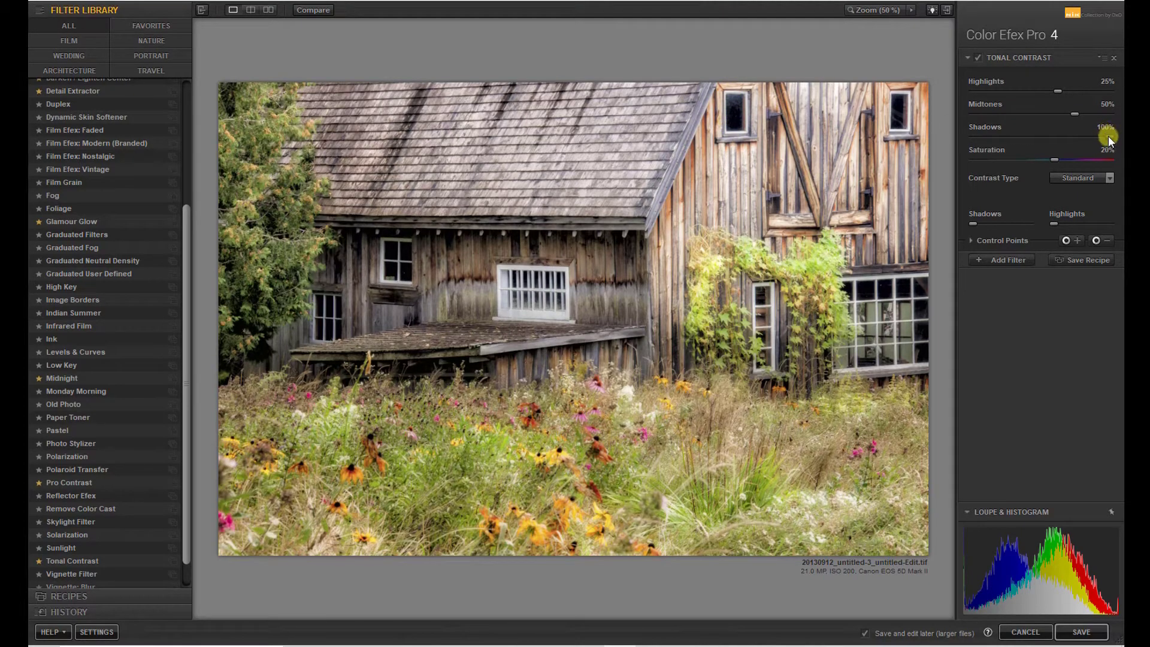
double_click(1084, 137)
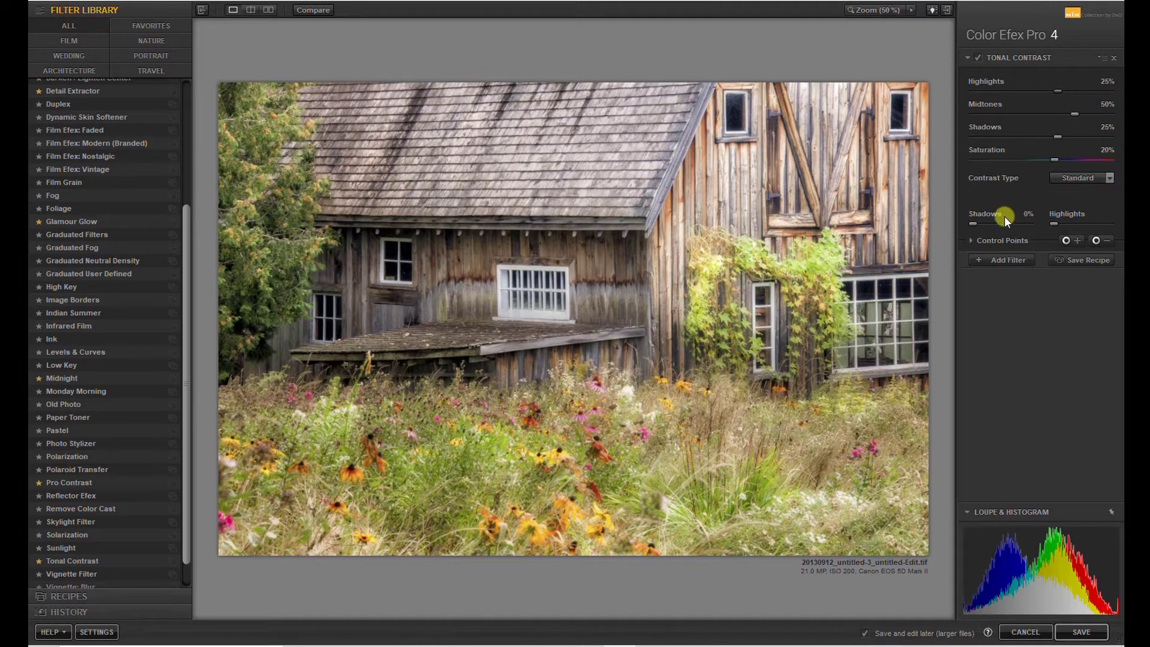
Step: Try the Strong contrast type on the barn photo and return the contrast type to Standard
left_click(1110, 178)
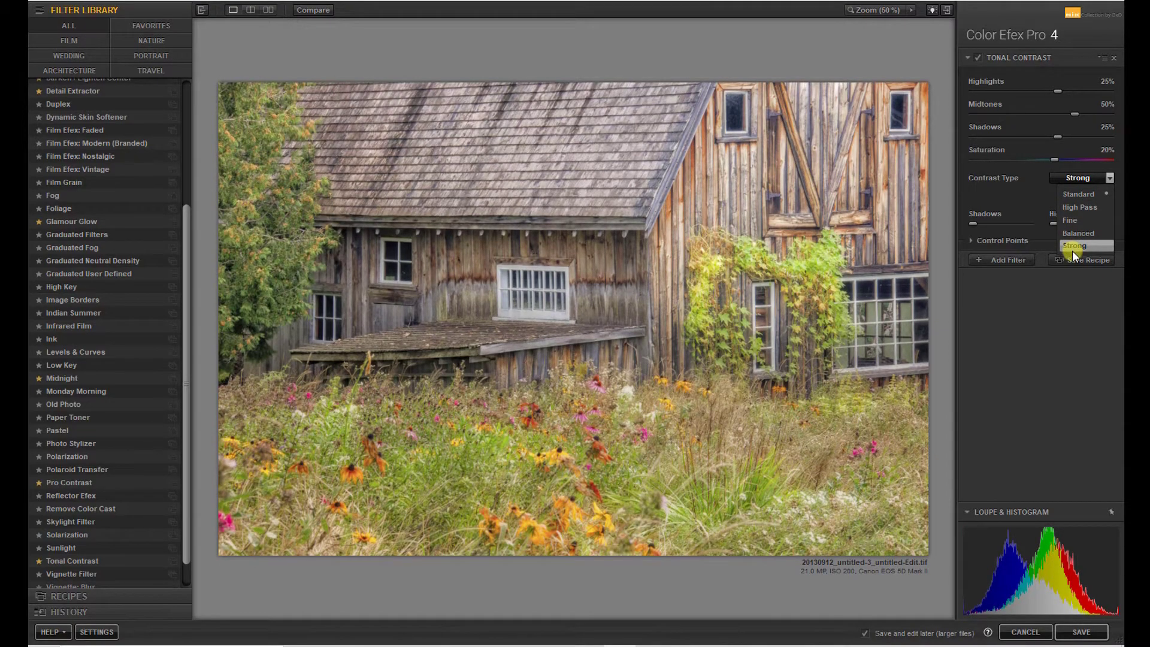
left_click(1070, 180)
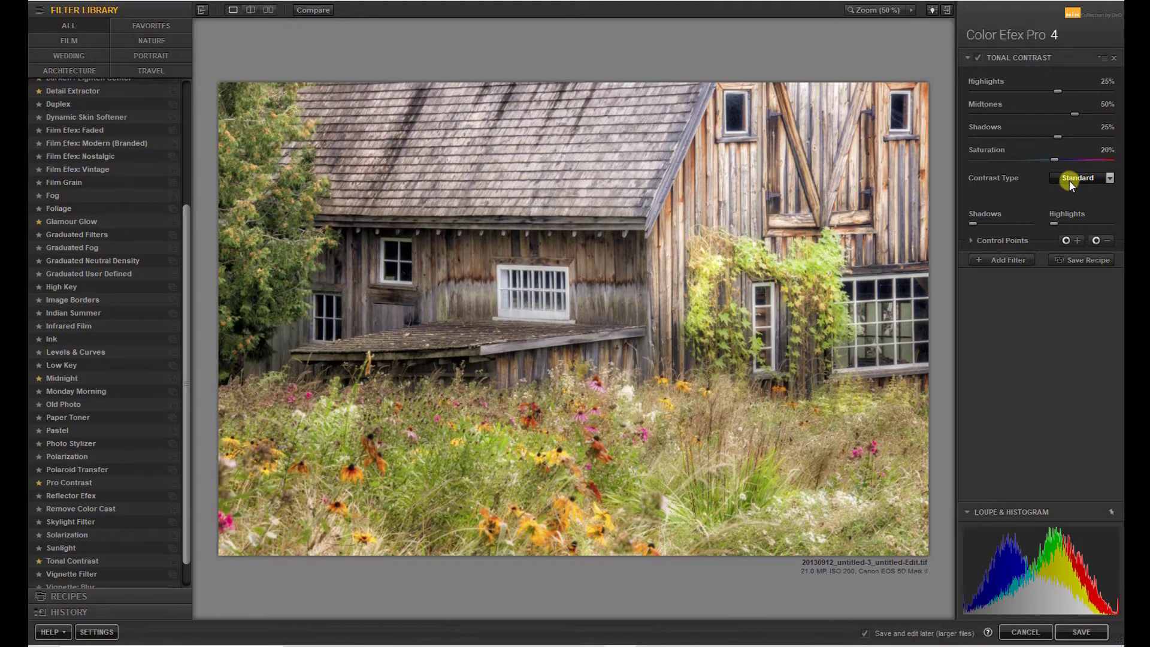
Step: Set the highlight protection to 67% and the Tonal Contrast shadows to 53%, adding a little shadow protection
mouse_move(982, 226)
mouse_move(1066, 216)
mouse_move(1069, 224)
left_mouse_down()
mouse_move(1112, 225)
mouse_move(1091, 226)
left_mouse_up()
left_click(972, 226)
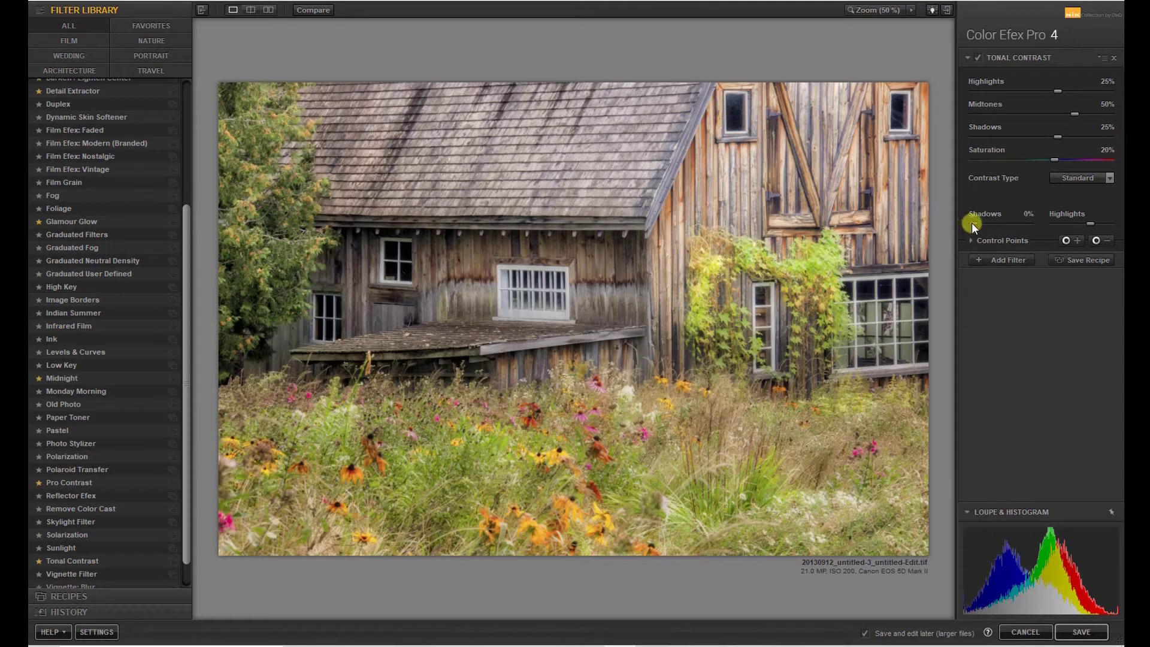
left_click_drag(1065, 135, 1079, 135)
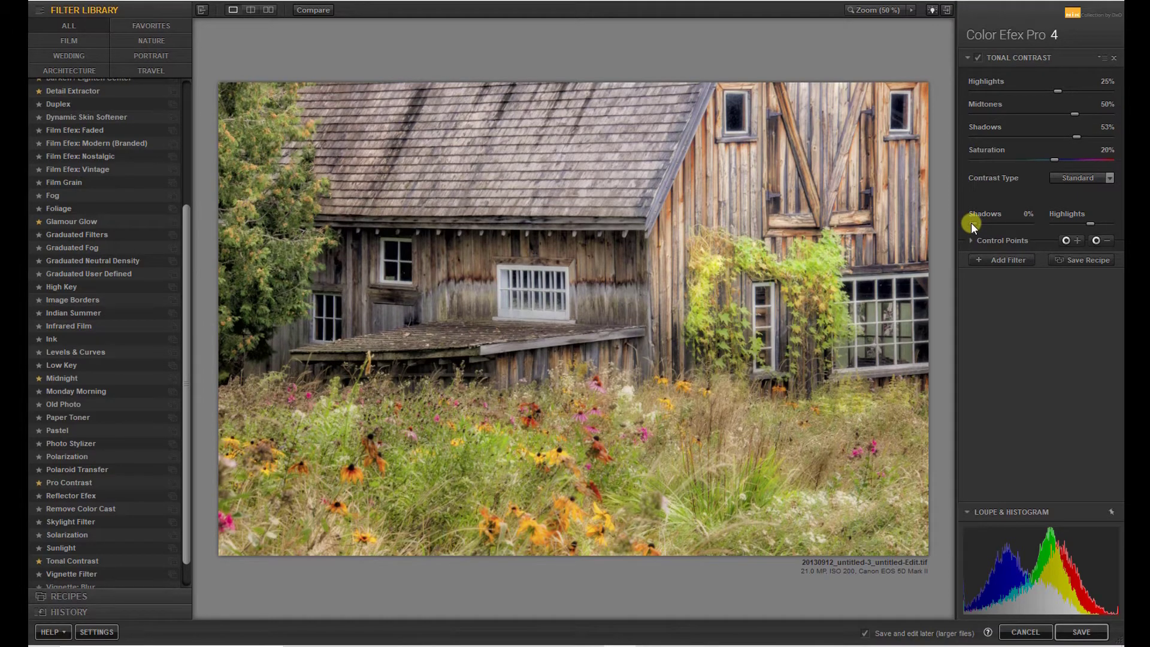
mouse_move(971, 224)
left_mouse_down()
mouse_move(1034, 224)
mouse_move(964, 229)
mouse_move(1022, 230)
mouse_move(979, 228)
left_mouse_up()
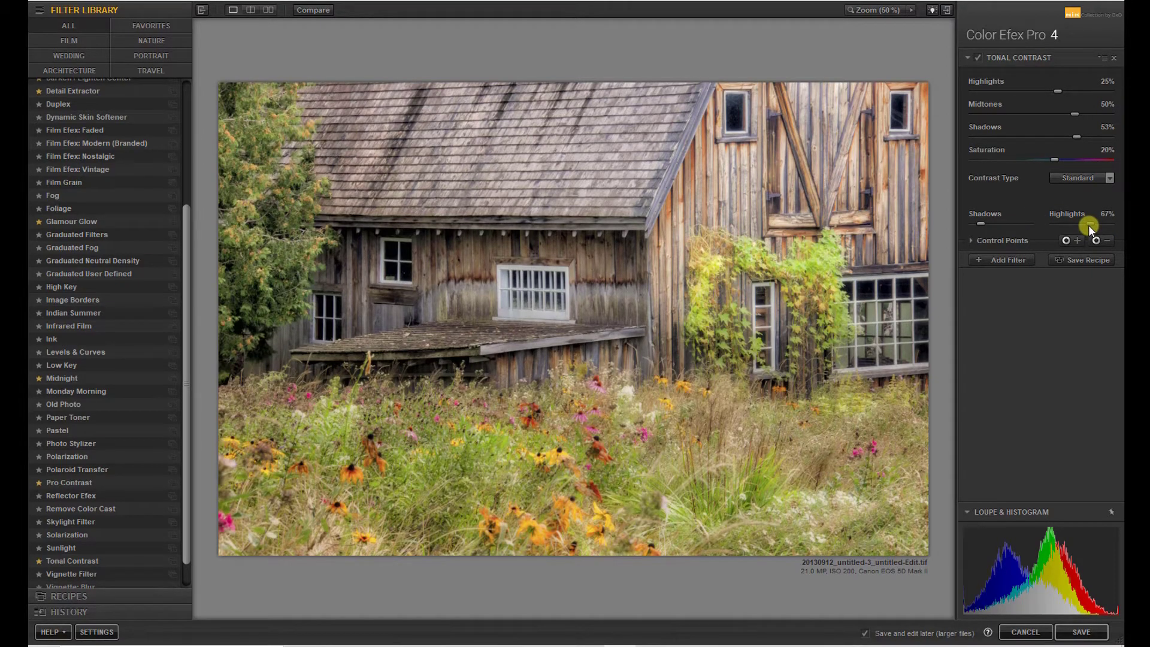
Step: Place a subtractive control point on the green grass among the flowers and reduce its size to 16%
left_click(969, 241)
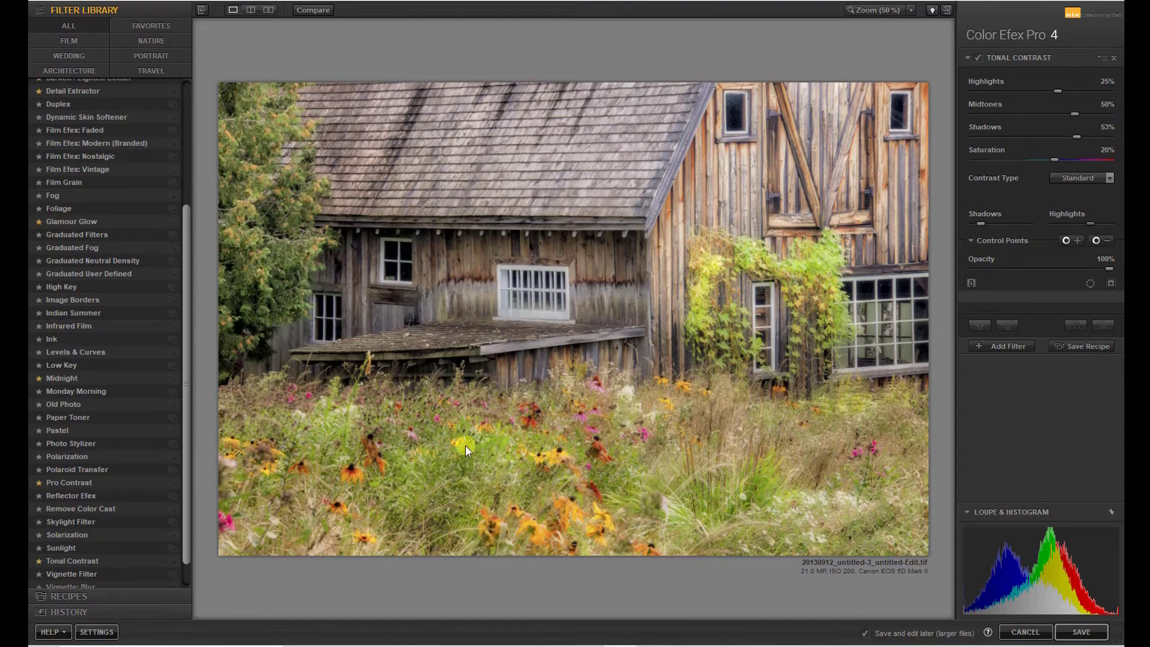
left_click(1101, 239)
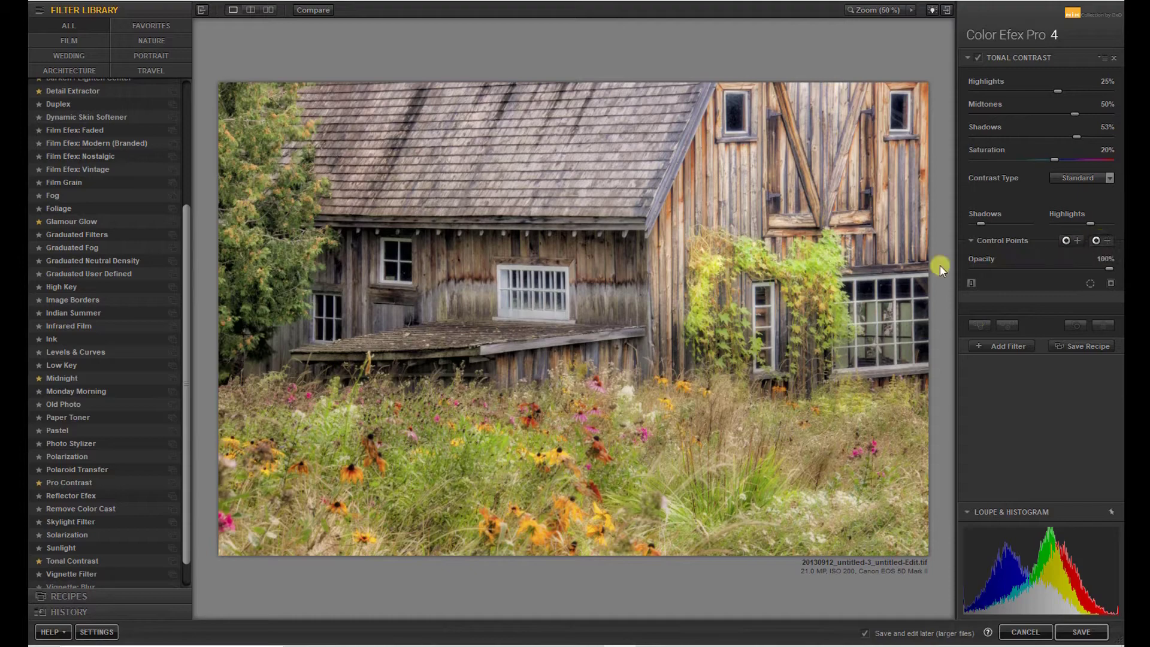
left_click(430, 471)
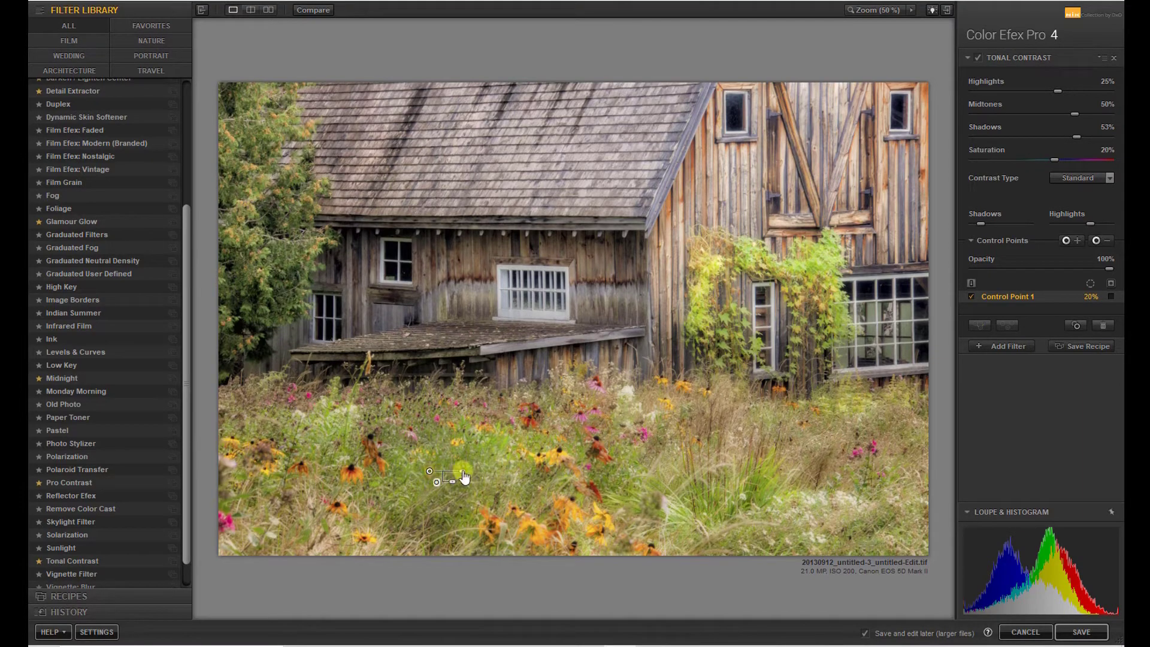
left_click_drag(463, 471, 464, 480)
mouse_move(452, 480)
mouse_move(454, 488)
left_mouse_down()
mouse_move(517, 492)
mouse_move(458, 495)
mouse_move(470, 499)
left_mouse_up()
left_click(431, 474)
Step: Display the control point's mask, reduce the point's size to 8%, and return to the normal photo view
left_click(1110, 296)
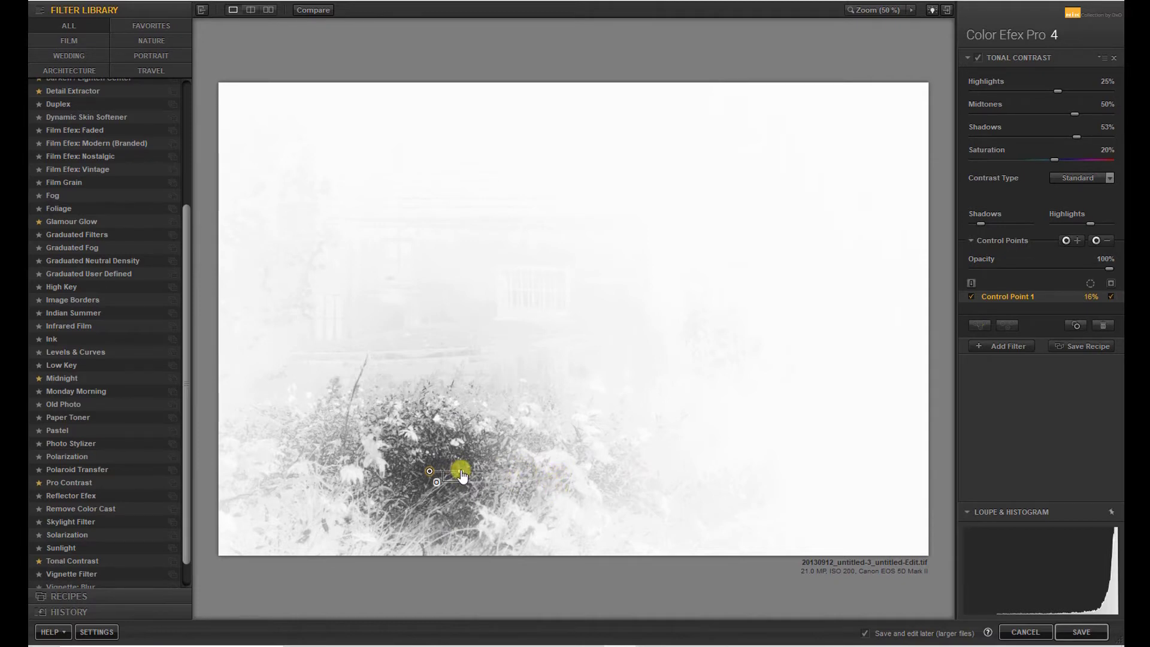
left_click_drag(461, 471, 457, 473)
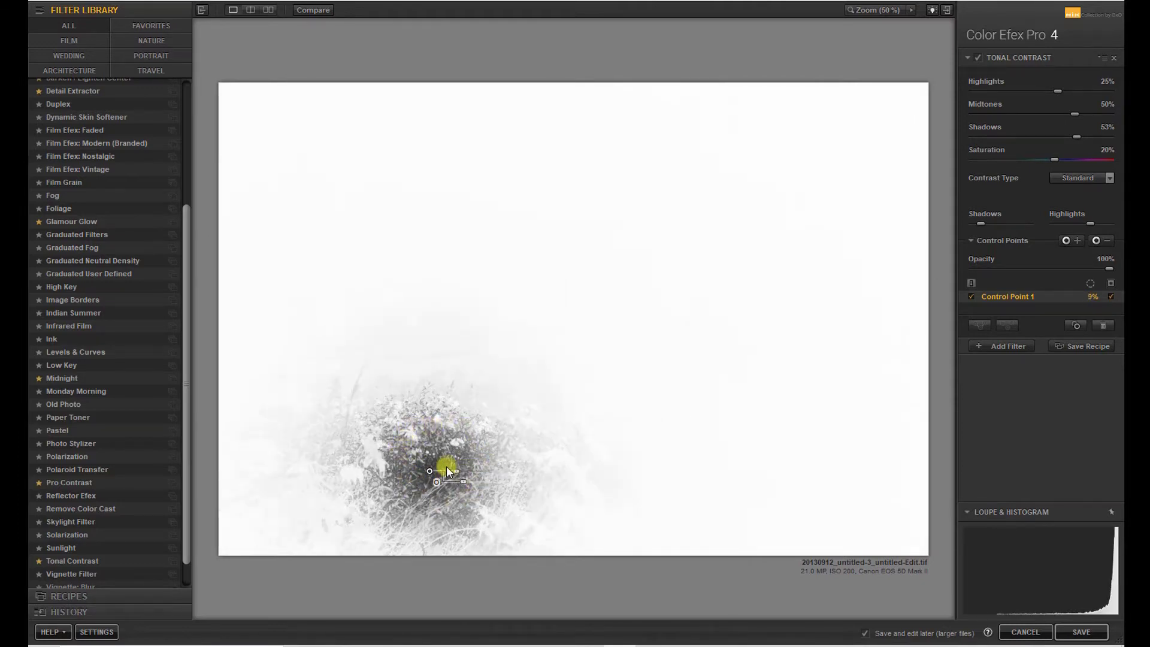
left_click_drag(458, 473, 457, 471)
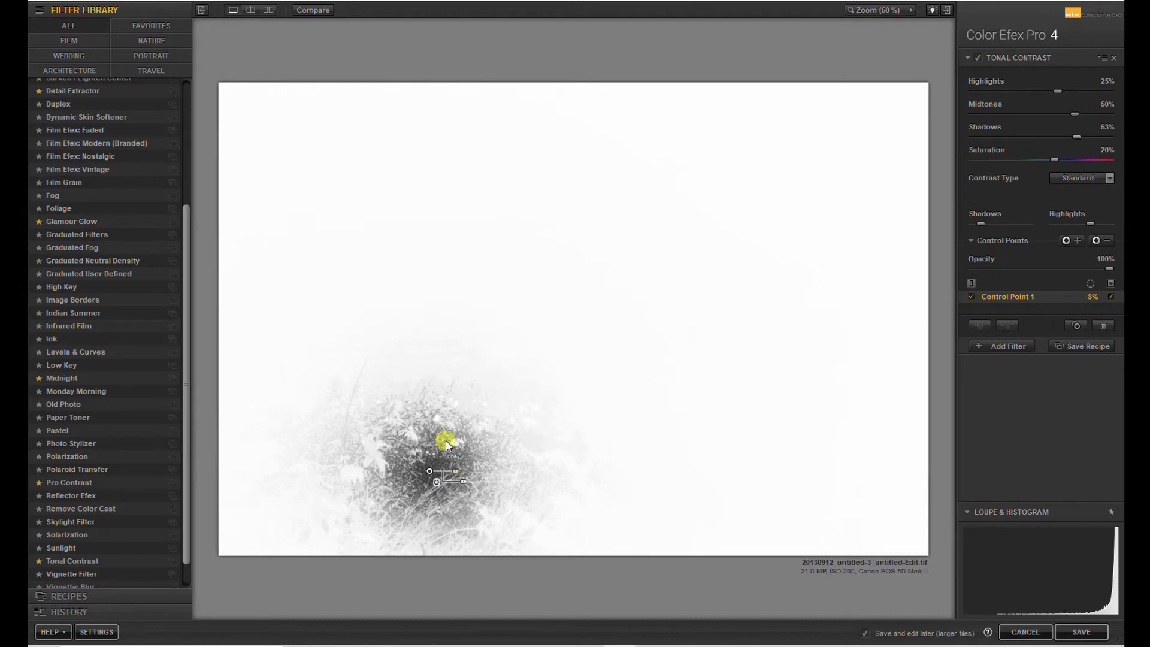
left_click(1109, 295)
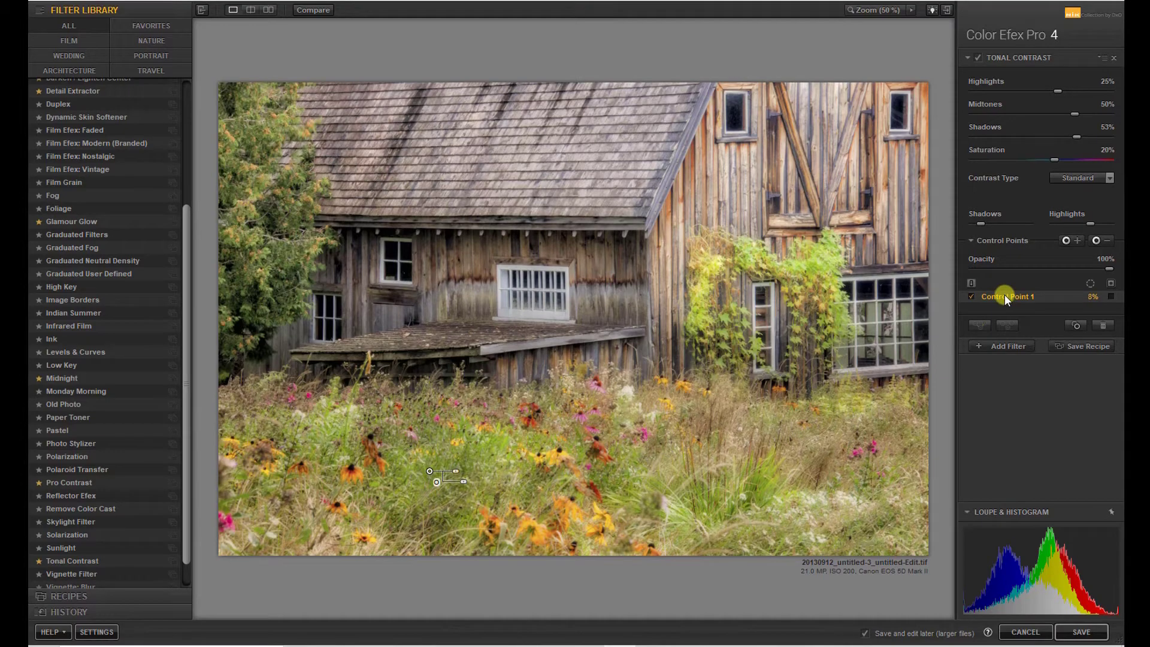
Step: Compare the photo with the control point's effect hidden and shown, and delete the control point
left_click(969, 297)
left_click(969, 297)
left_click(969, 297)
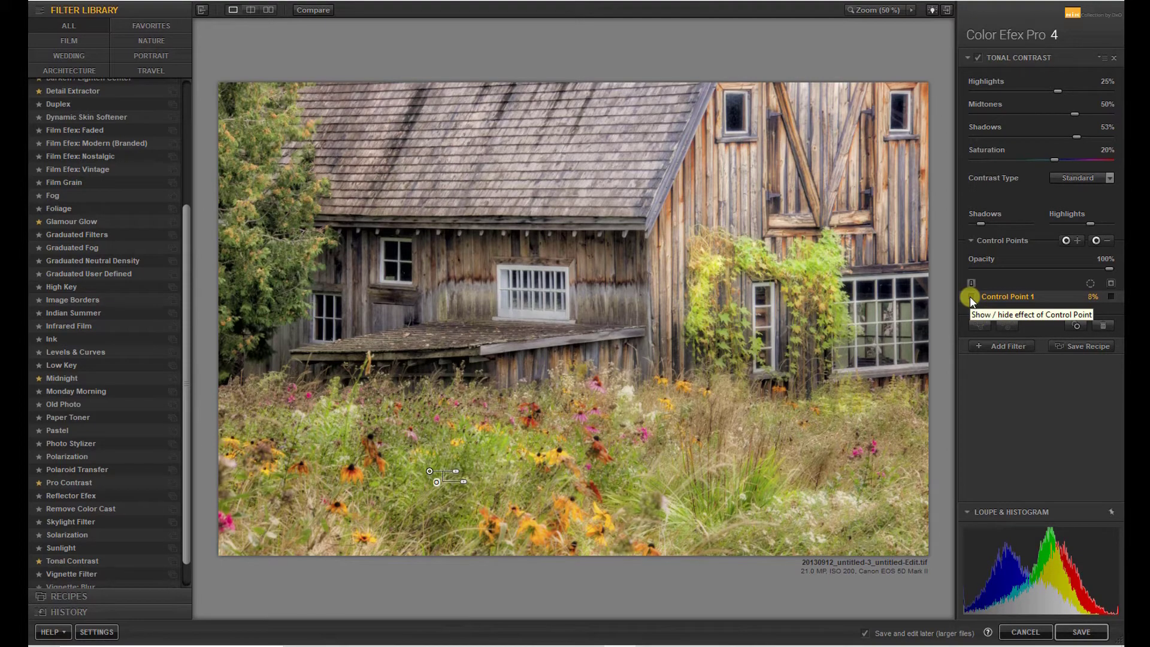
left_click(969, 297)
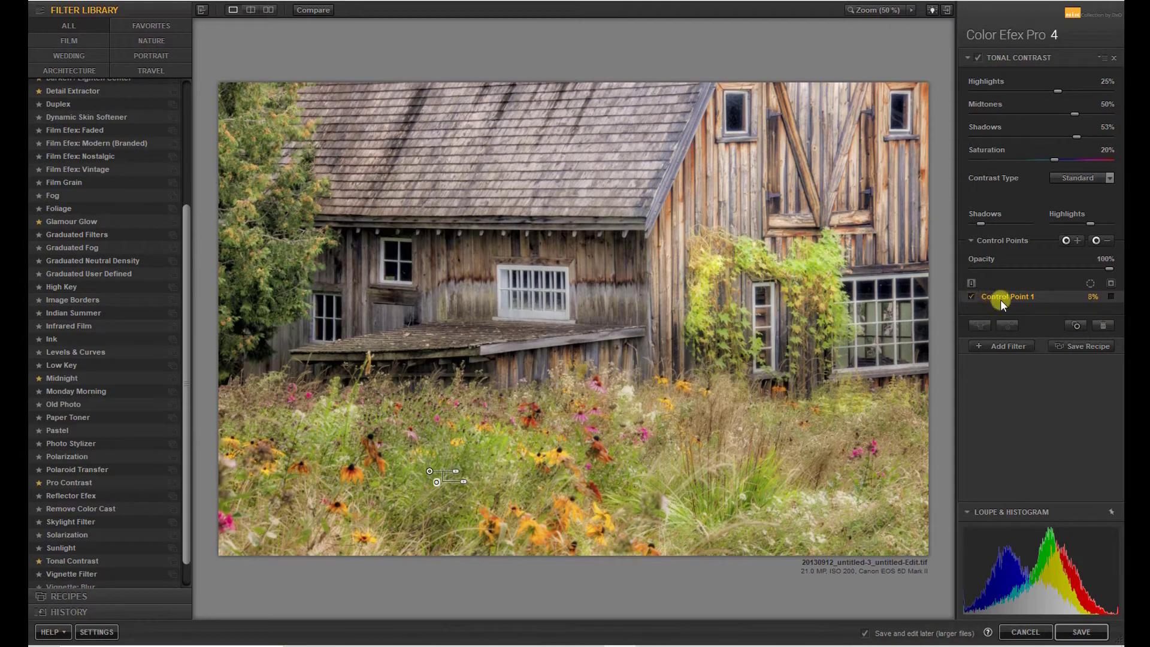
left_click(1100, 326)
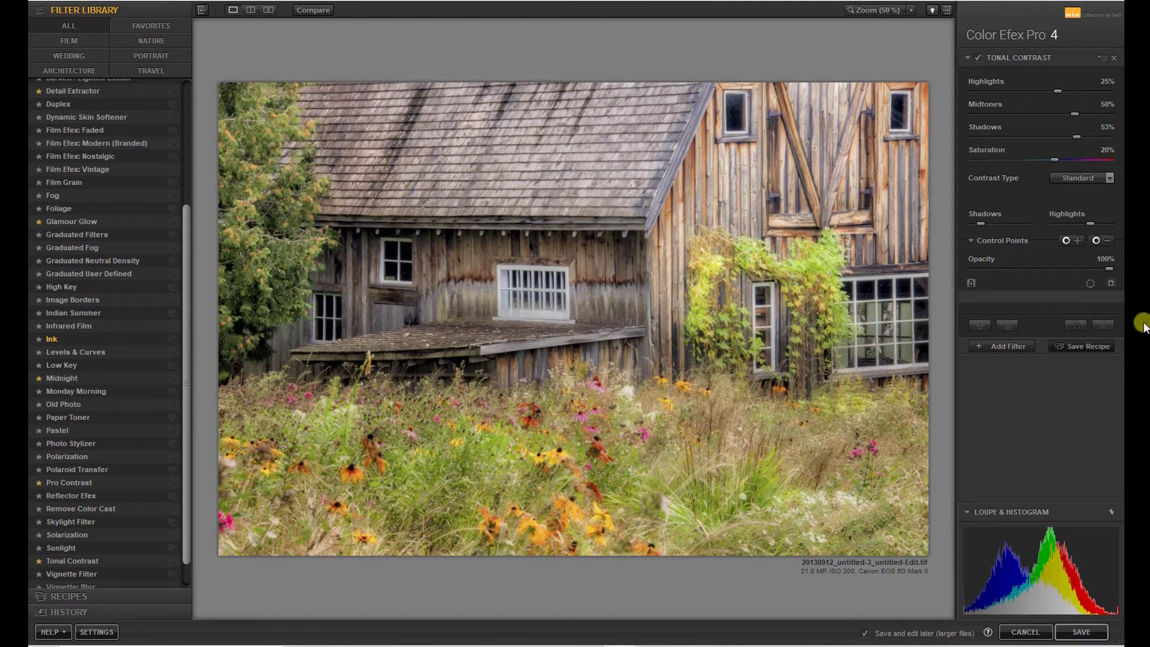
Step: Add a 100% control point in the flower meadow and place a duplicate of it on the grass below the ivy
left_click(1071, 241)
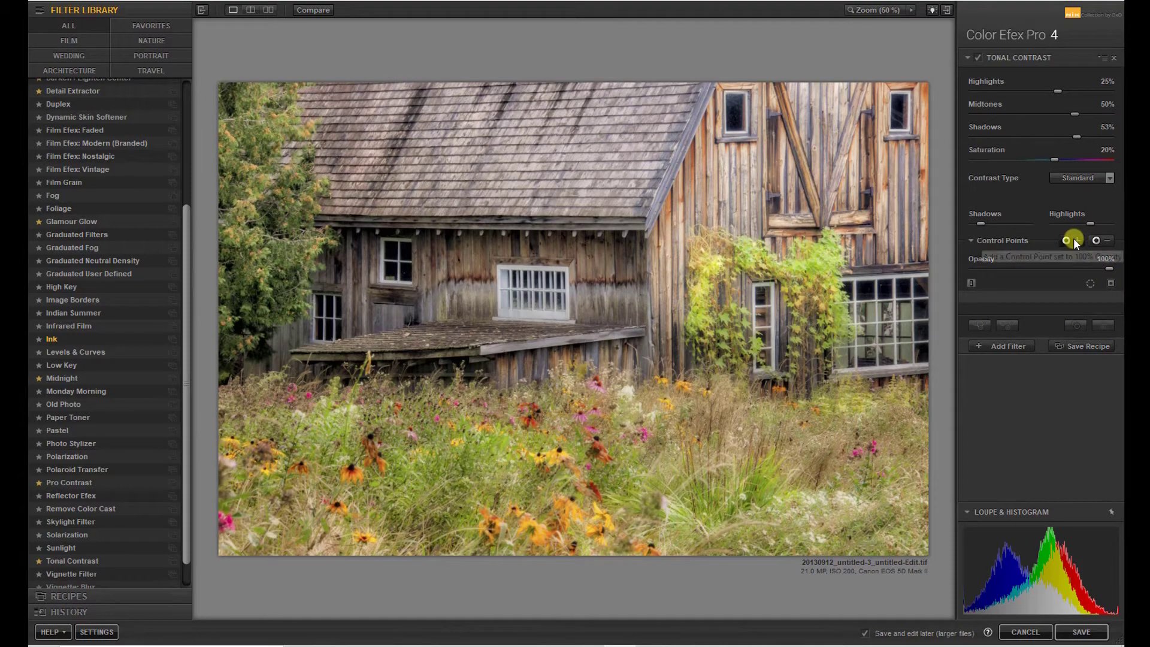
left_click(454, 472)
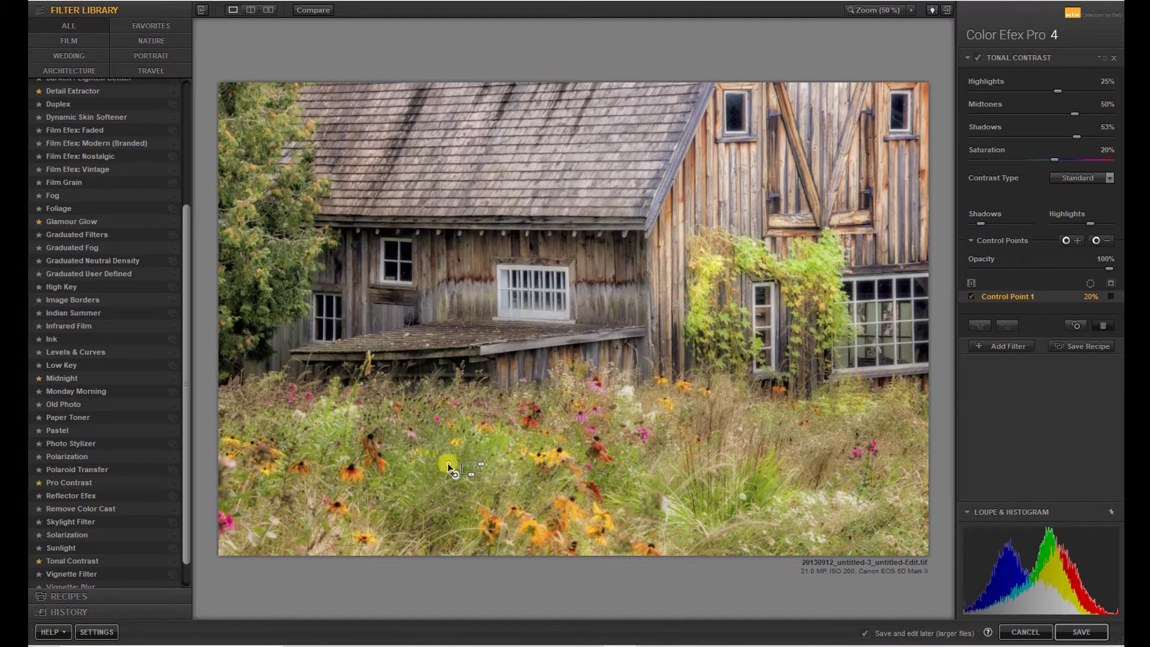
mouse_move(445, 469)
left_mouse_down()
mouse_move(879, 464)
mouse_move(461, 464)
mouse_move(365, 479)
mouse_move(443, 476)
left_mouse_up()
left_click(1076, 324)
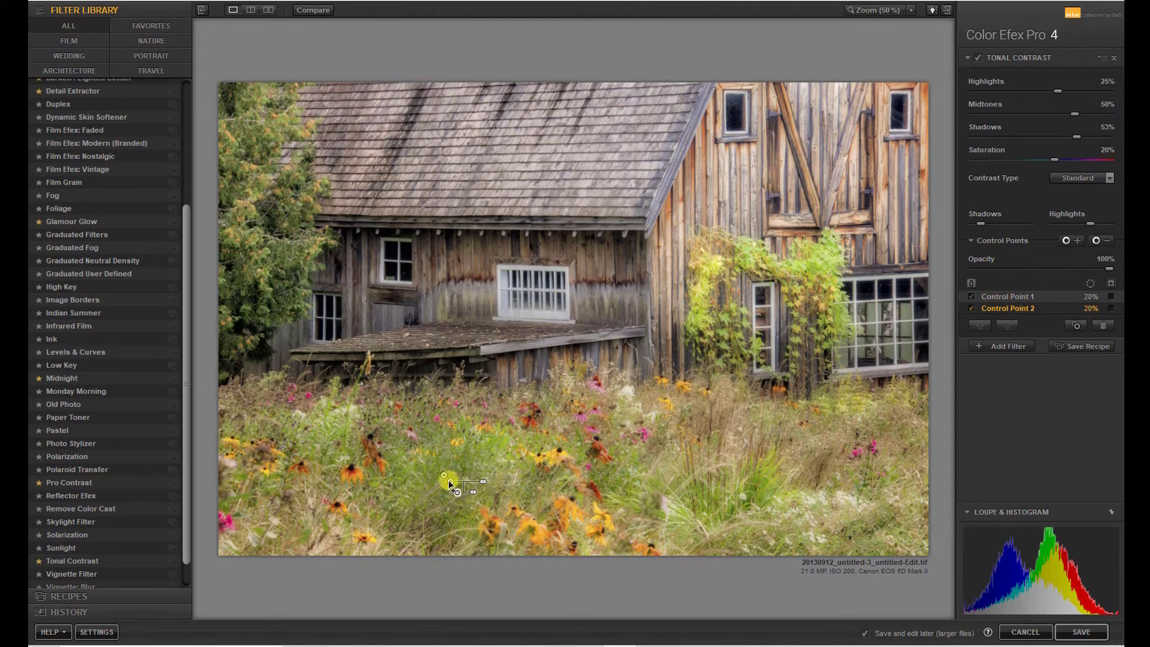
left_click(746, 463)
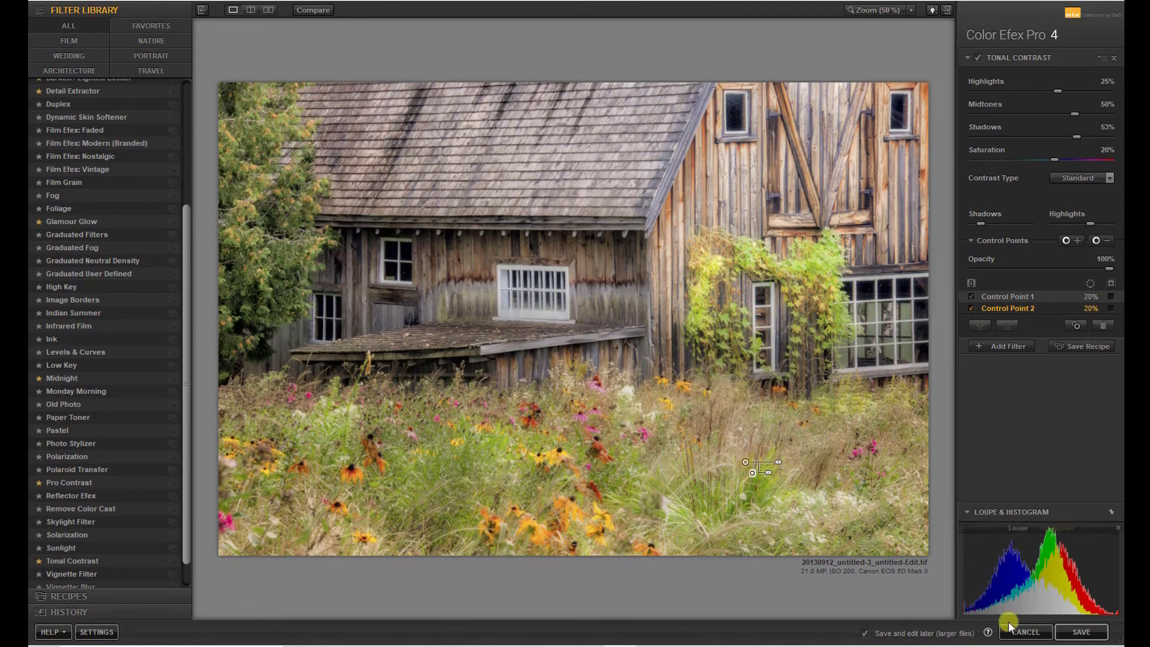
Step: Delete both control points from the Tonal Contrast filter
left_click(1104, 330)
left_click(1032, 296)
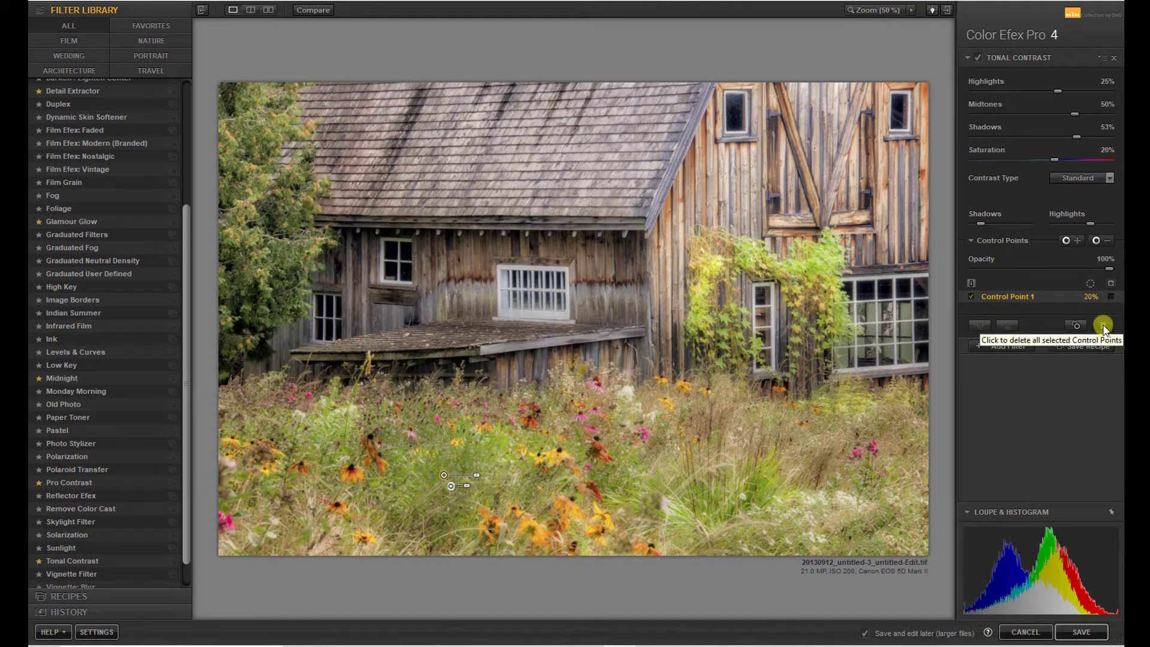
left_click(1104, 328)
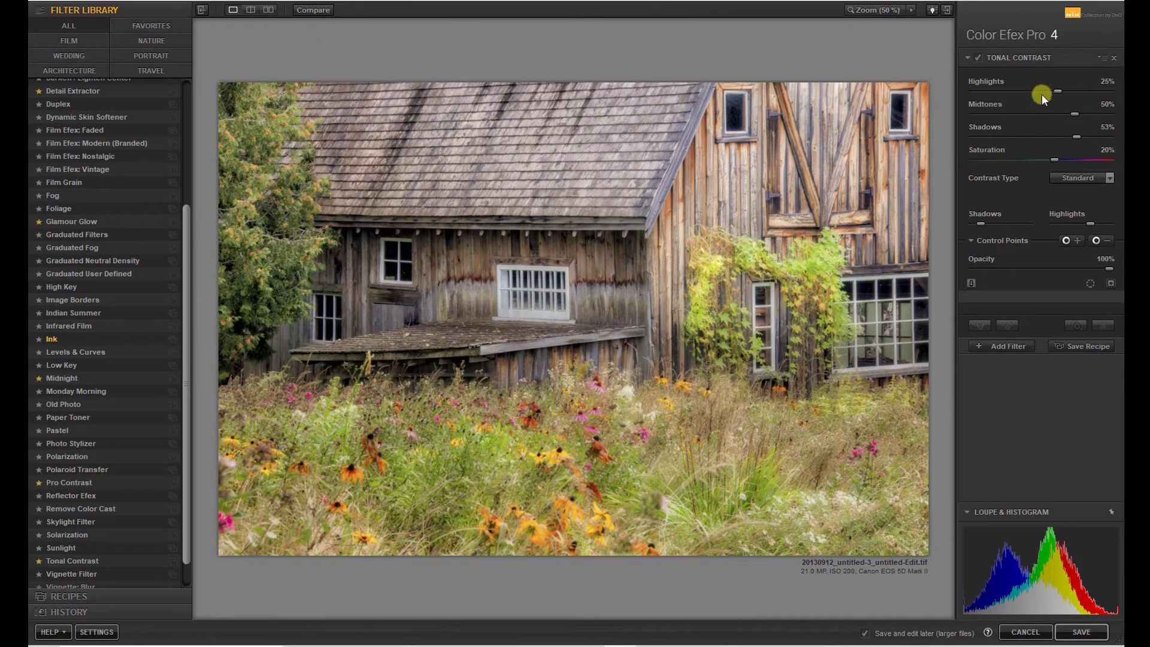
Step: Set the Tonal Contrast highlights to 17%, midtones to 43% and shadows to 29%, and slightly raise the shadow protection
mouse_move(1077, 137)
left_mouse_down()
mouse_move(1019, 130)
mouse_move(1069, 139)
left_mouse_up()
left_click_drag(1054, 85, 1065, 135)
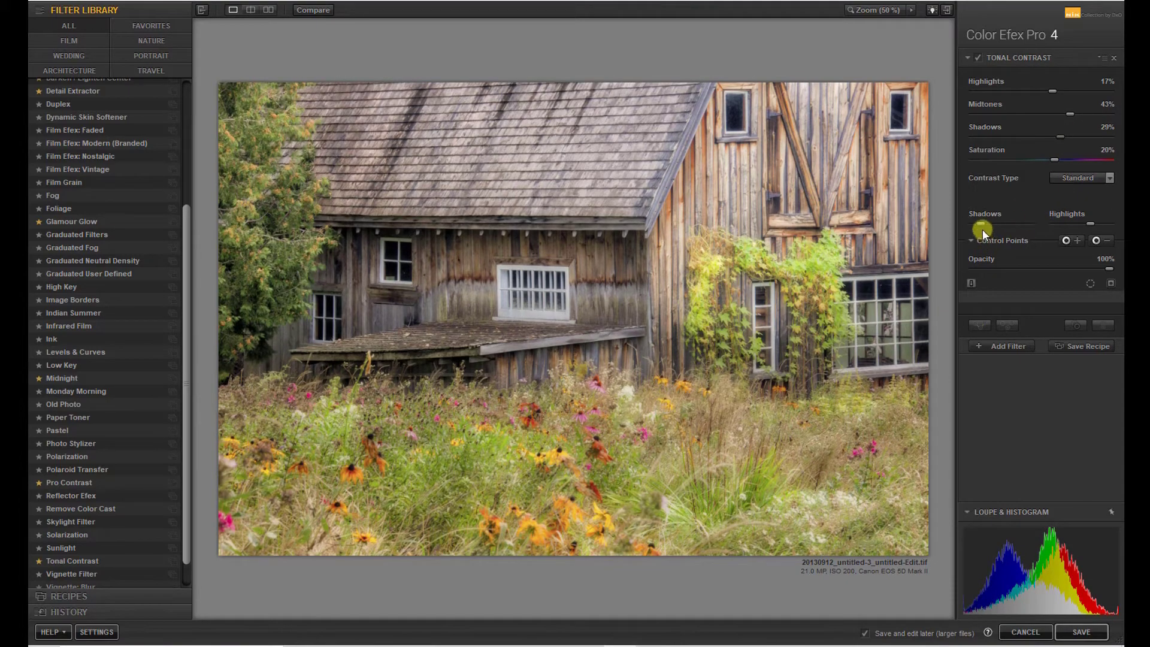
left_click_drag(982, 229, 984, 224)
Step: Add a control point on the ivy beside the narrow barn window and raise its opacity
left_click(696, 264)
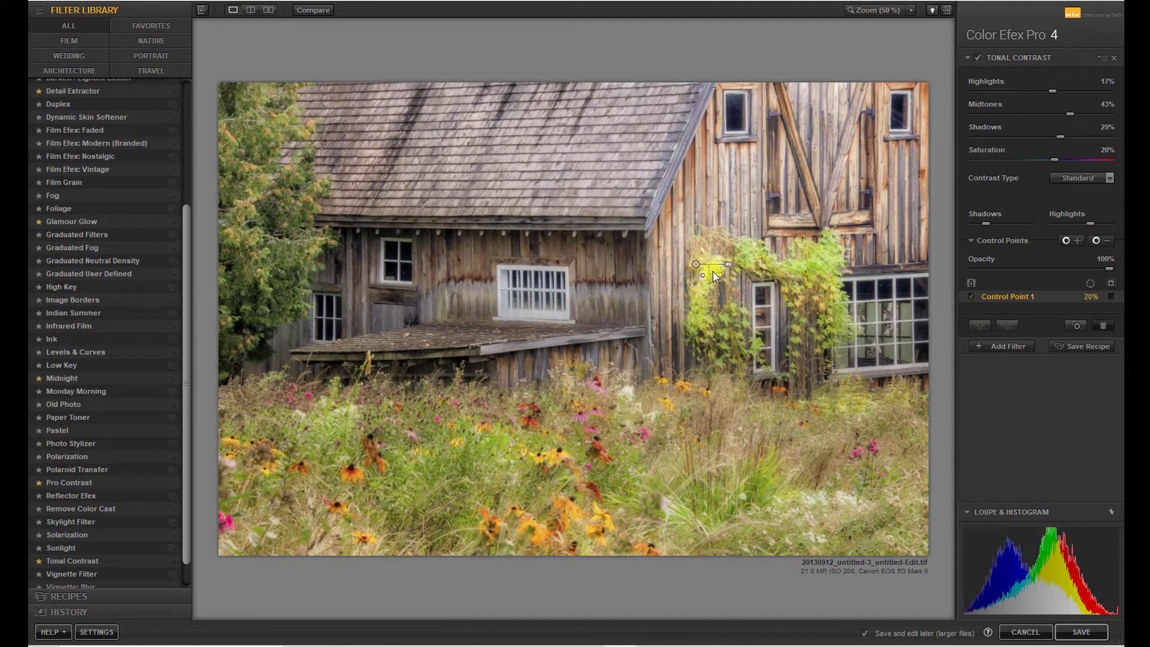
left_click_drag(725, 273, 784, 281)
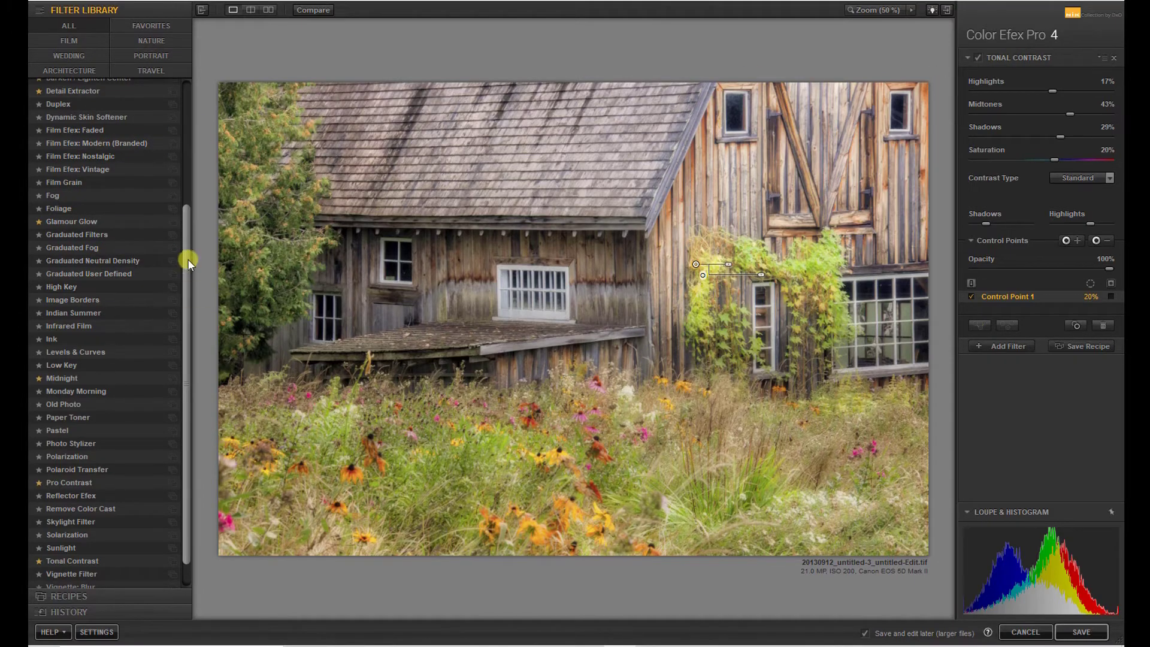
Step: Replace the Tonal Contrast filter with Darken / Lighten Center, and remove that filter from the stack
left_click_drag(188, 259, 195, 151)
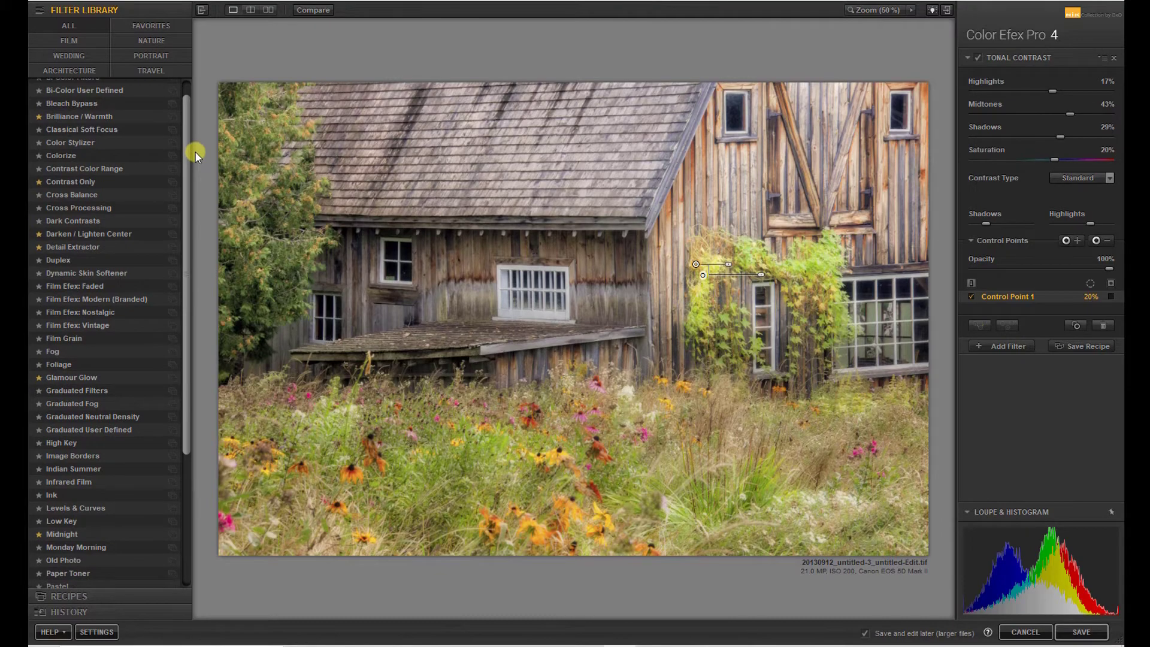
left_click(98, 235)
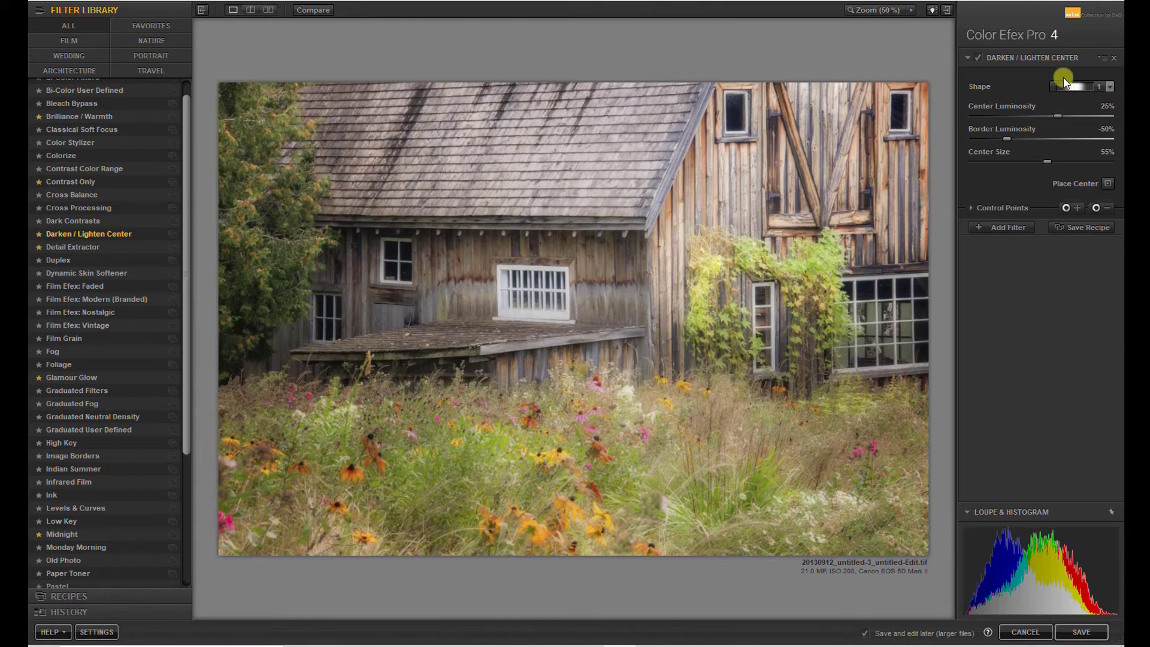
left_click(1114, 59)
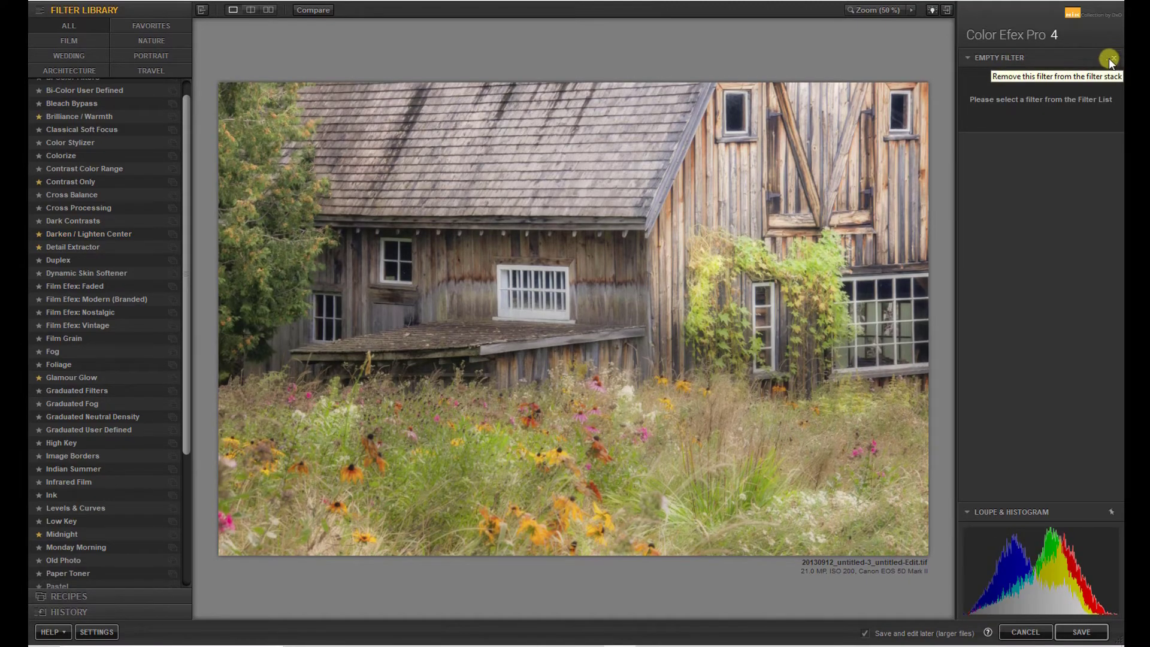
Step: Apply the Tonal Contrast filter with its default settings and compare the photo with its effect off and on
scroll(113, 526, "down", 1)
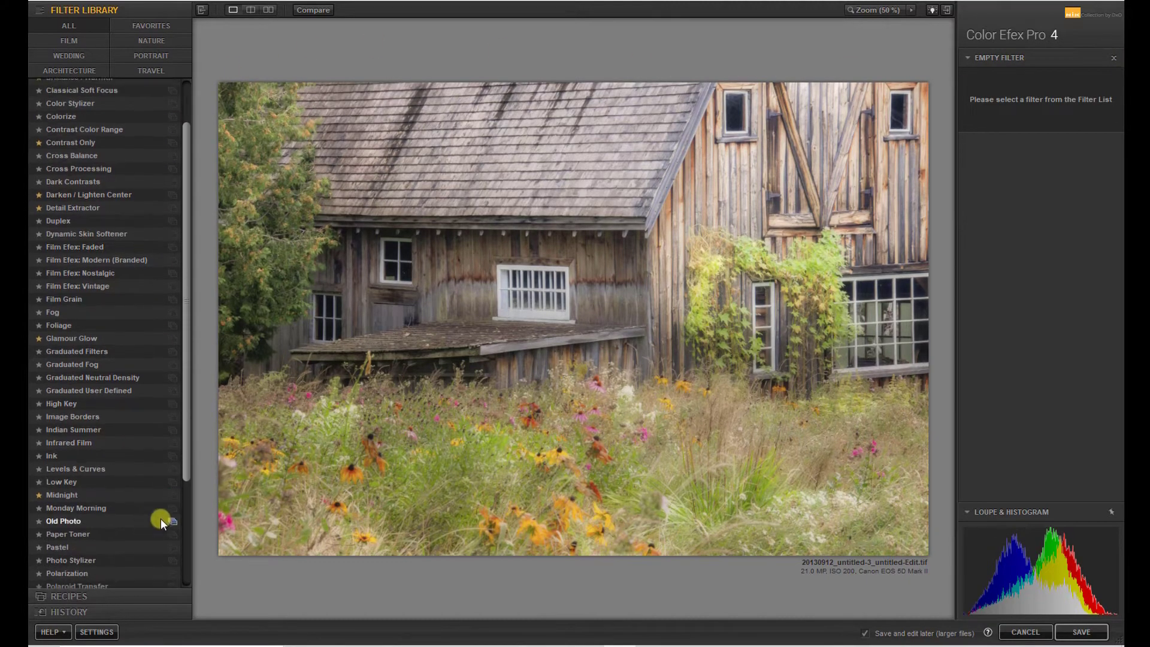
scroll(144, 557, "down", 2)
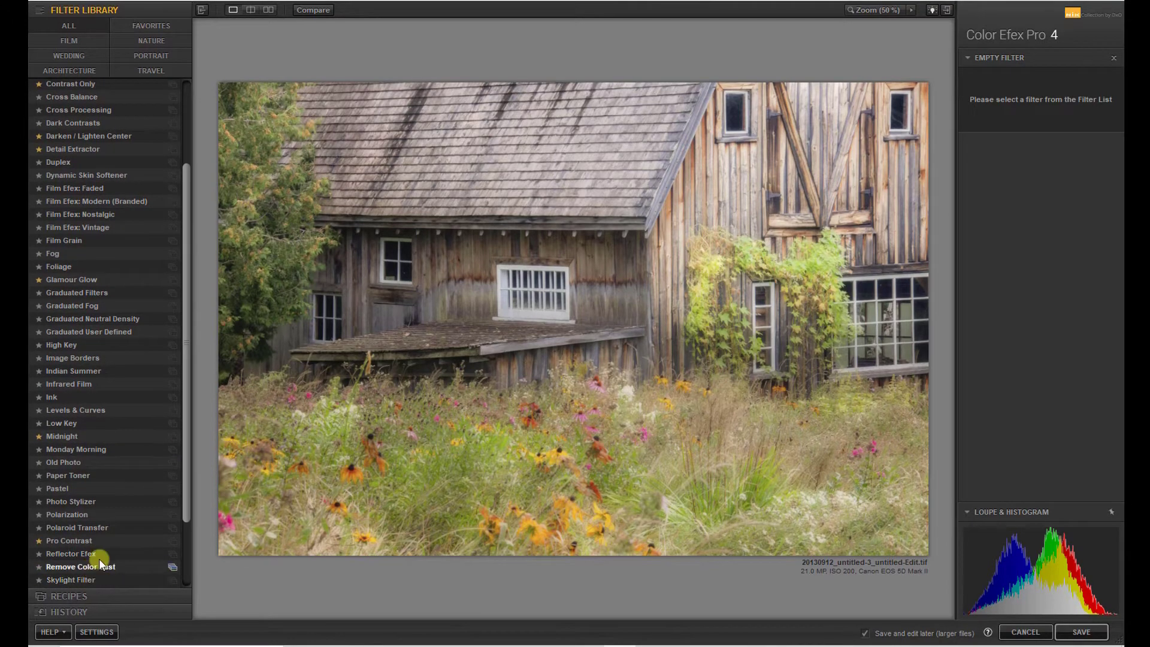
scroll(82, 580, "down", 2)
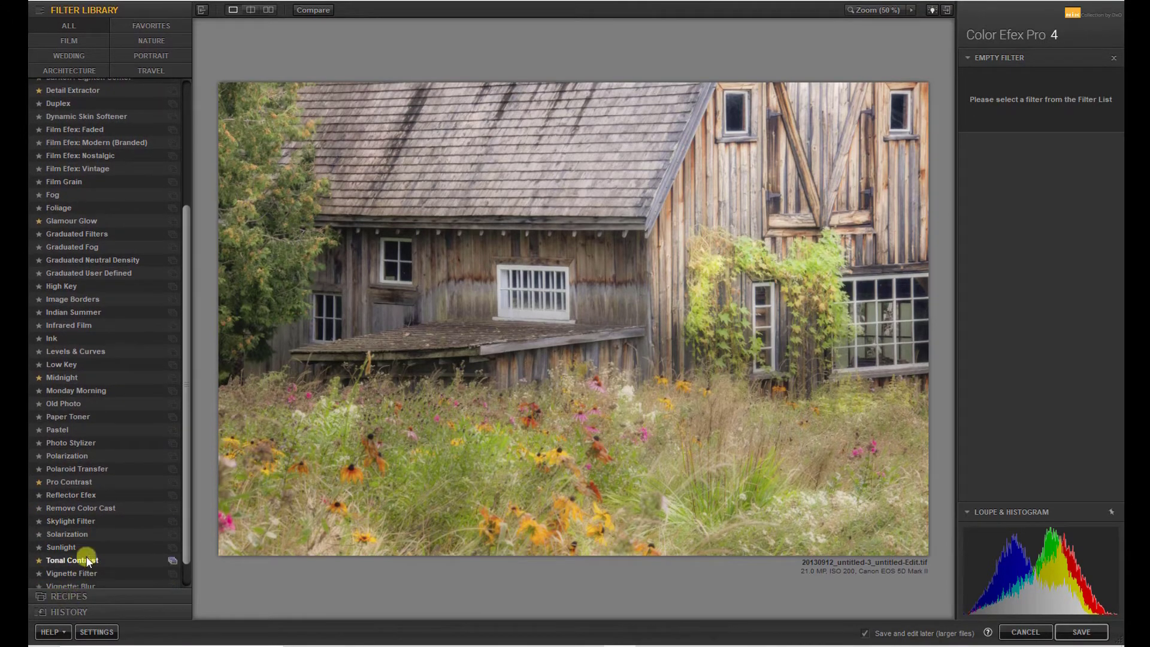
left_click(87, 561)
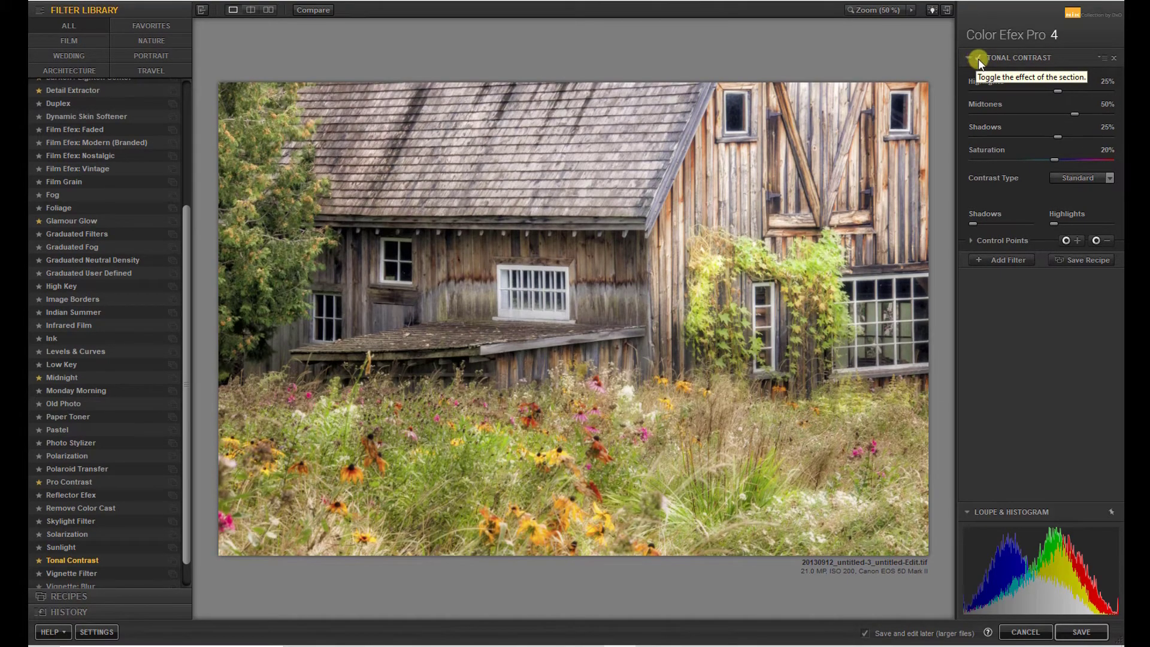
left_click(977, 57)
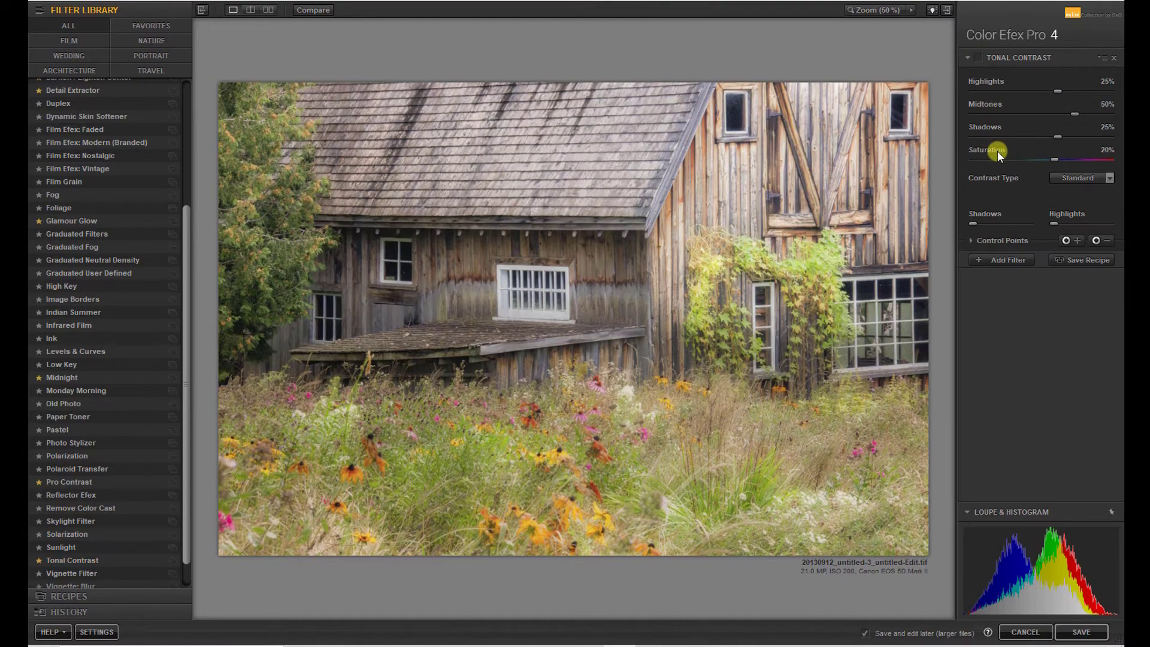
left_click(978, 58)
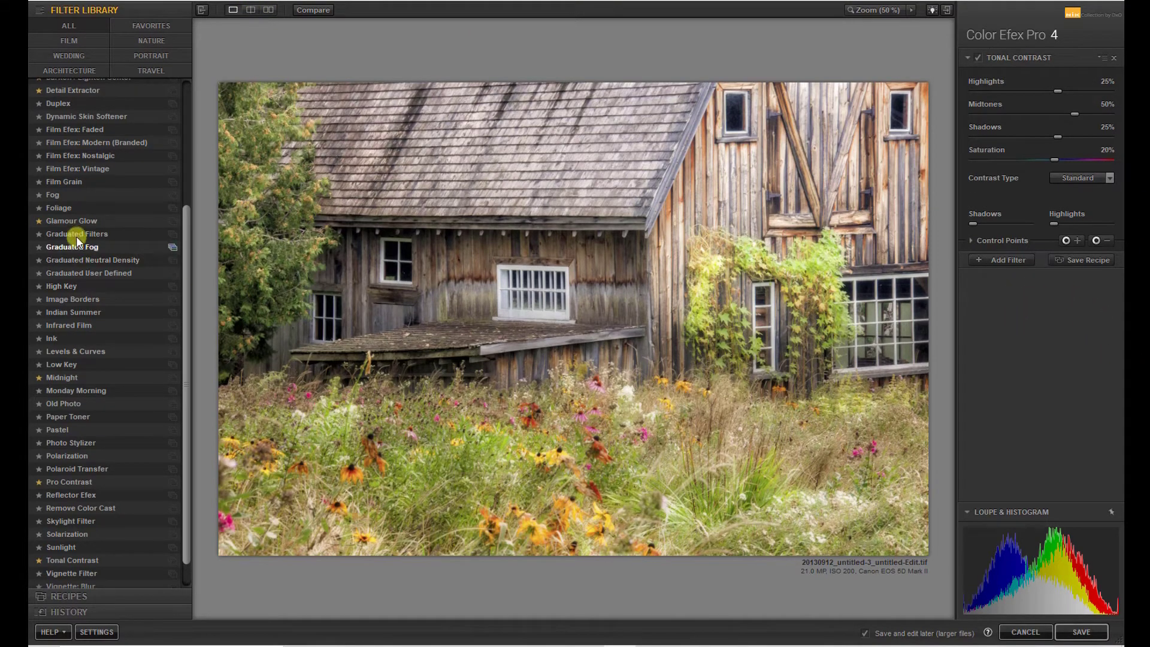
Step: Add the Darken / Lighten Center filter on top of Tonal Contrast, and look through both filters' settings, ending on Darken / Lighten Center
left_click(1006, 260)
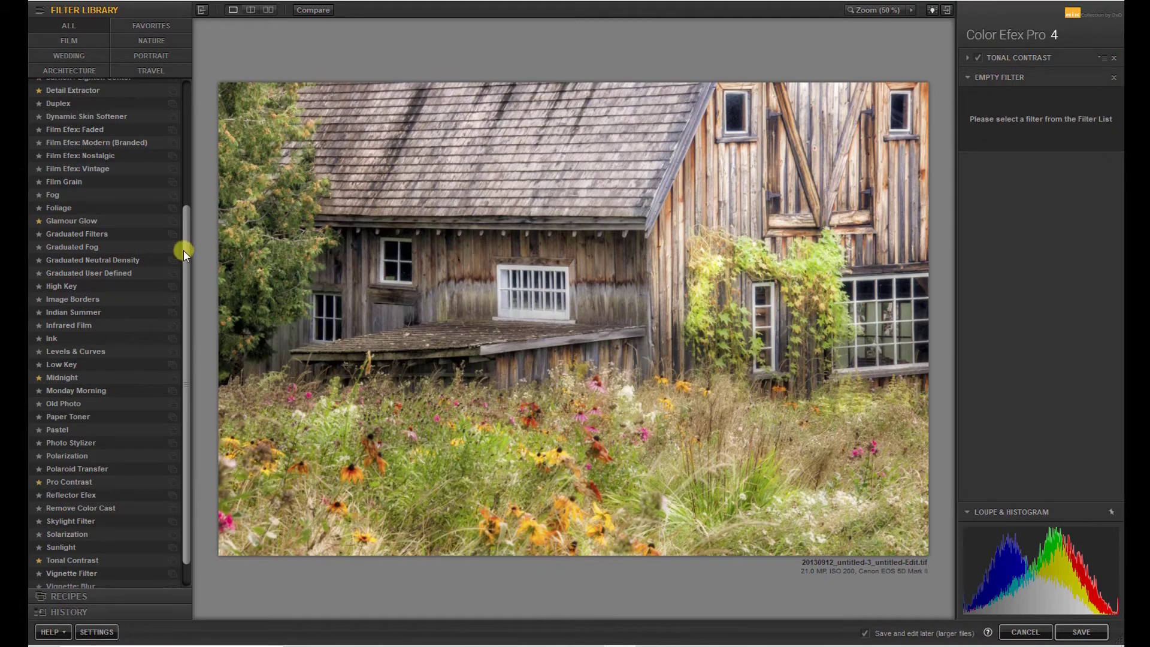
scroll(183, 249, "up", 5)
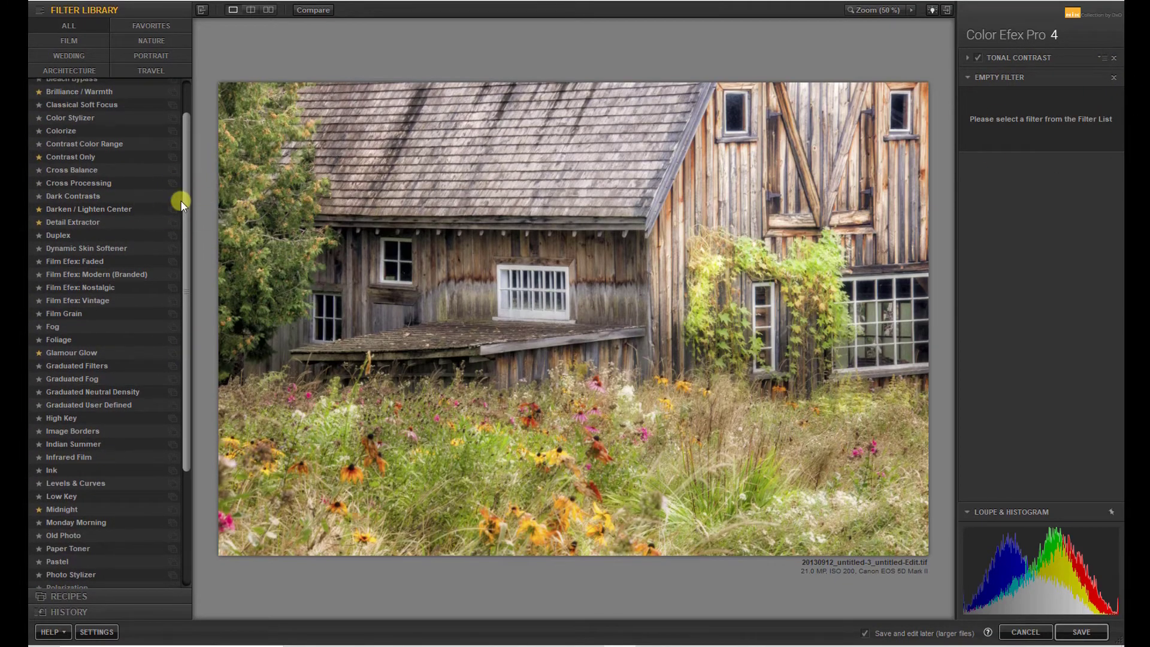
left_click(117, 210)
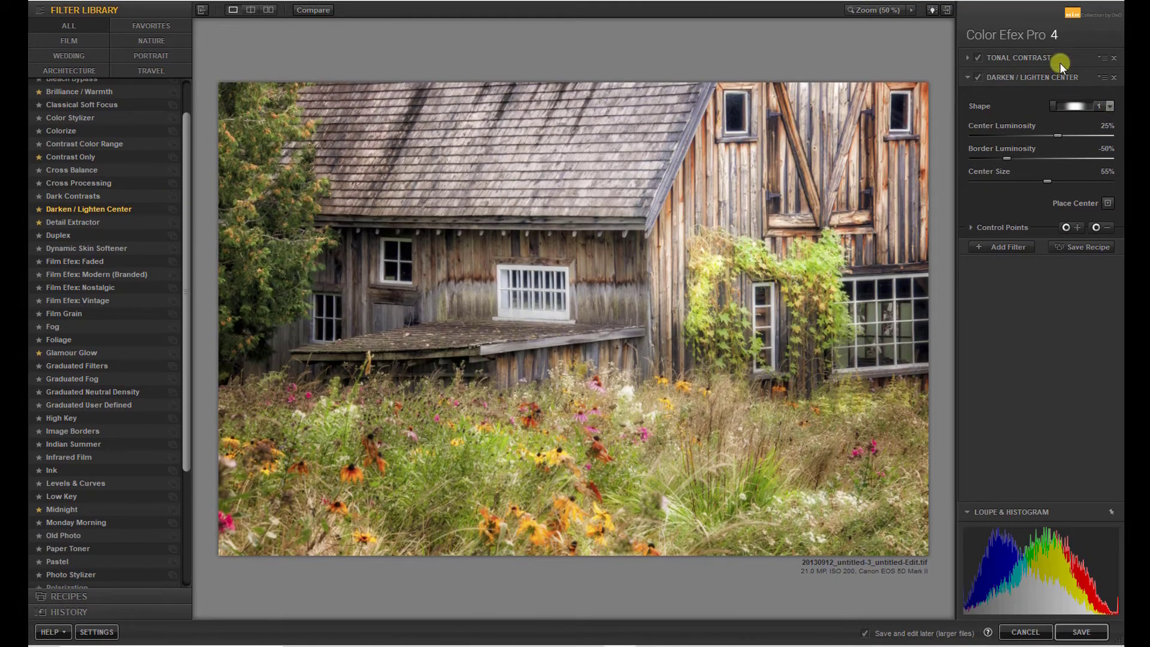
left_click(967, 56)
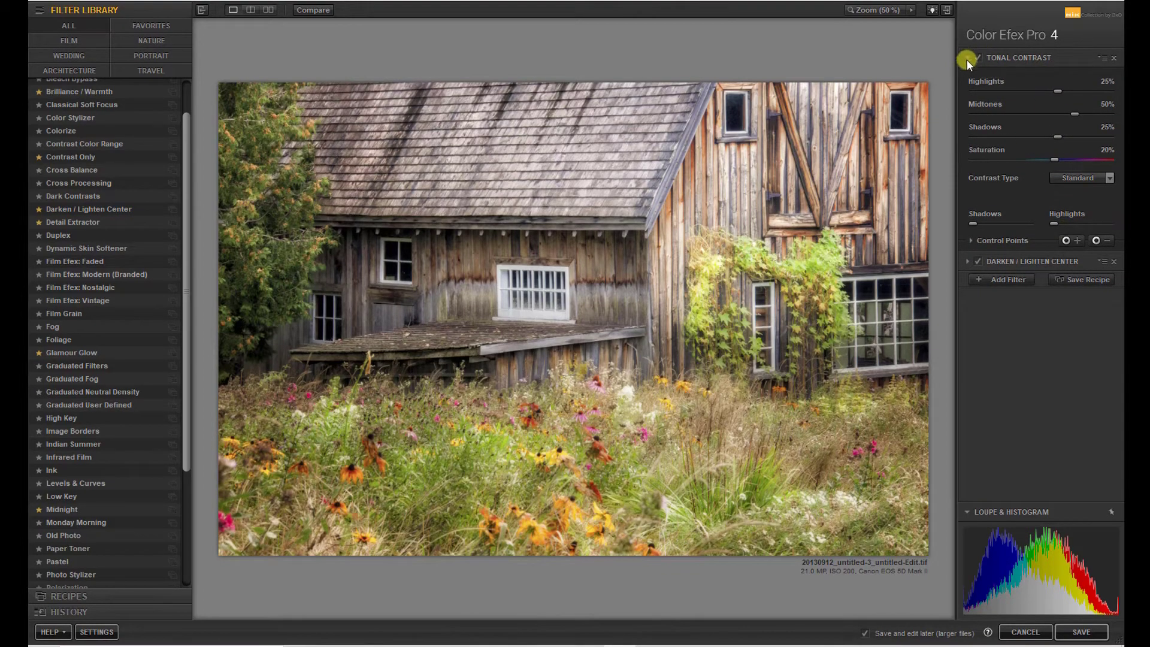
left_click(967, 260)
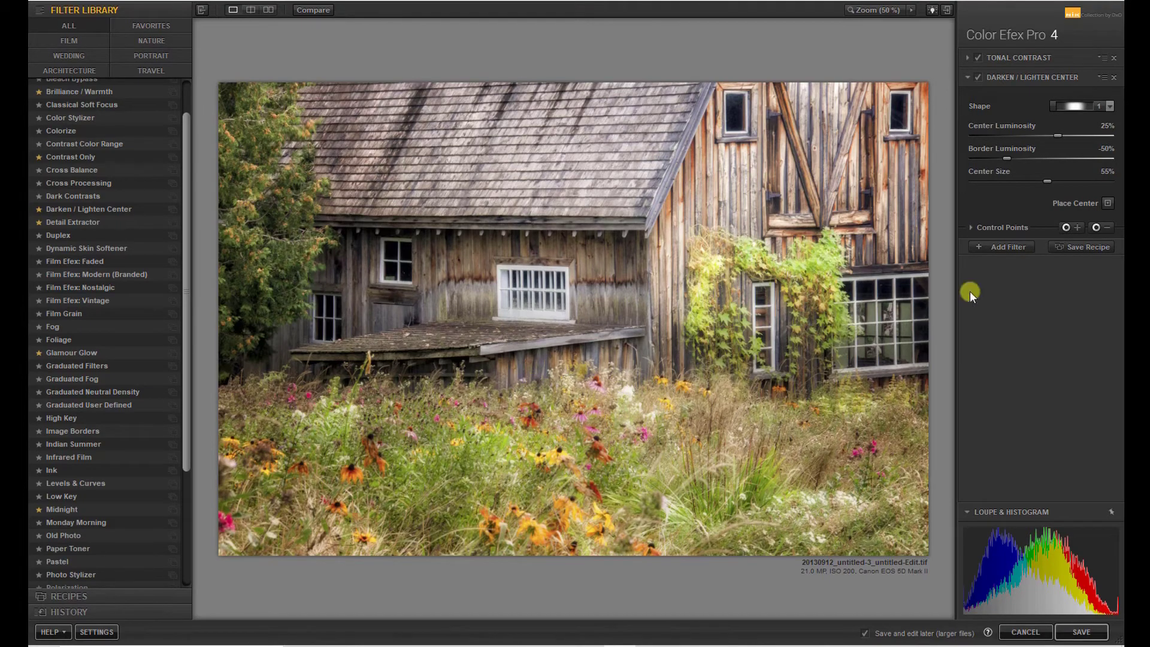
Step: Place the effect's center in the meadow flowers, with center luminosity at 100% and center size at 18%
left_click(1107, 204)
left_click(579, 421)
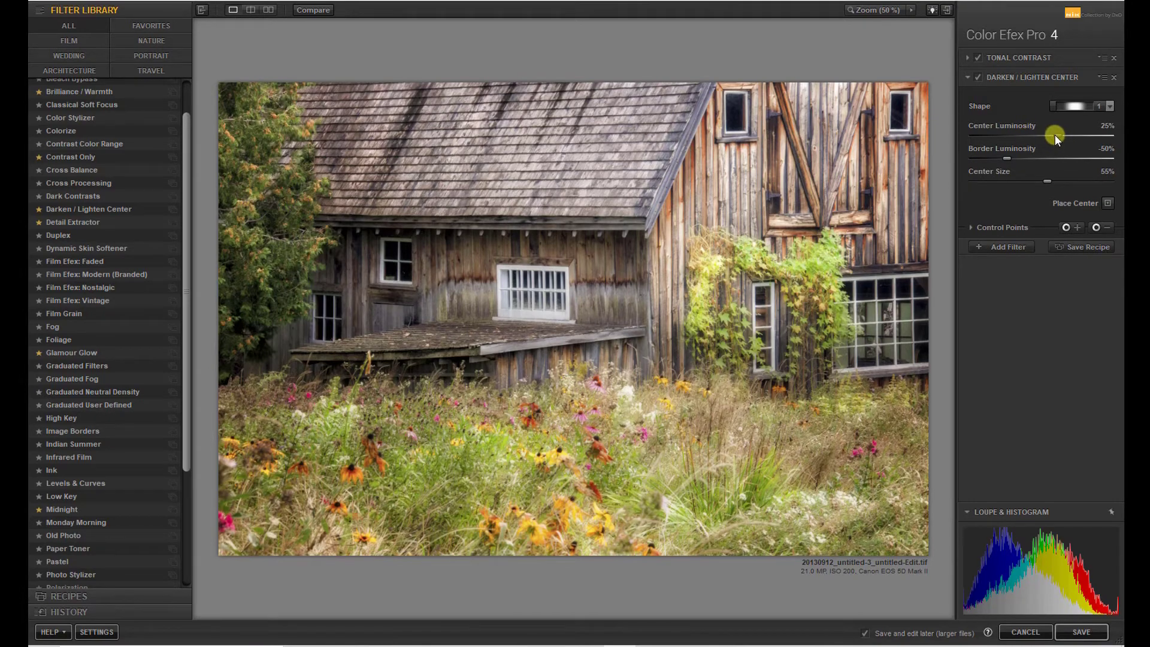
left_click_drag(1054, 134, 1111, 135)
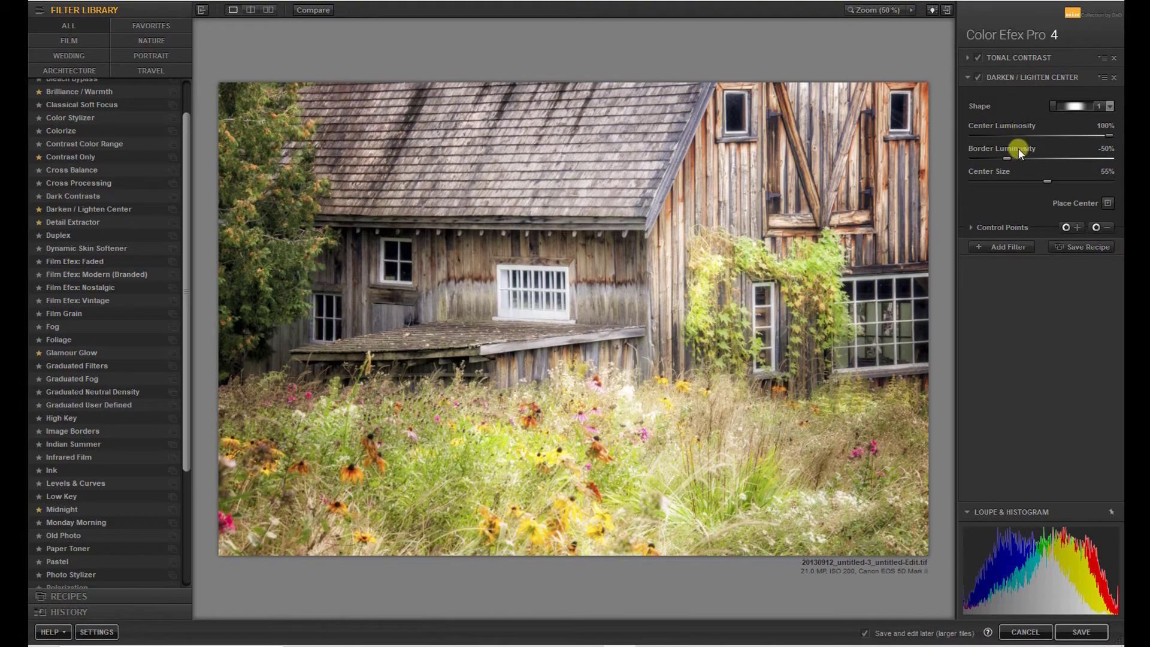
left_click_drag(1045, 180, 994, 200)
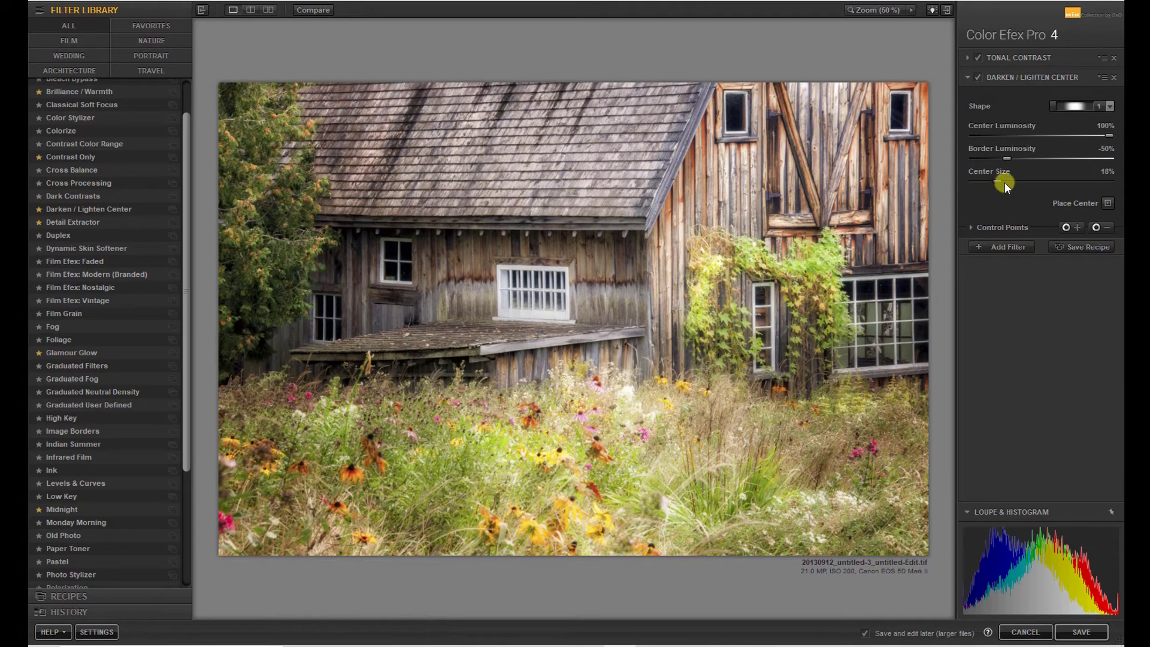
Step: Try the effect's center in the meadow's right part and on the wall, and place it low on the wall beside the wide barred window
left_click(1108, 203)
left_click(807, 457)
left_click(1106, 202)
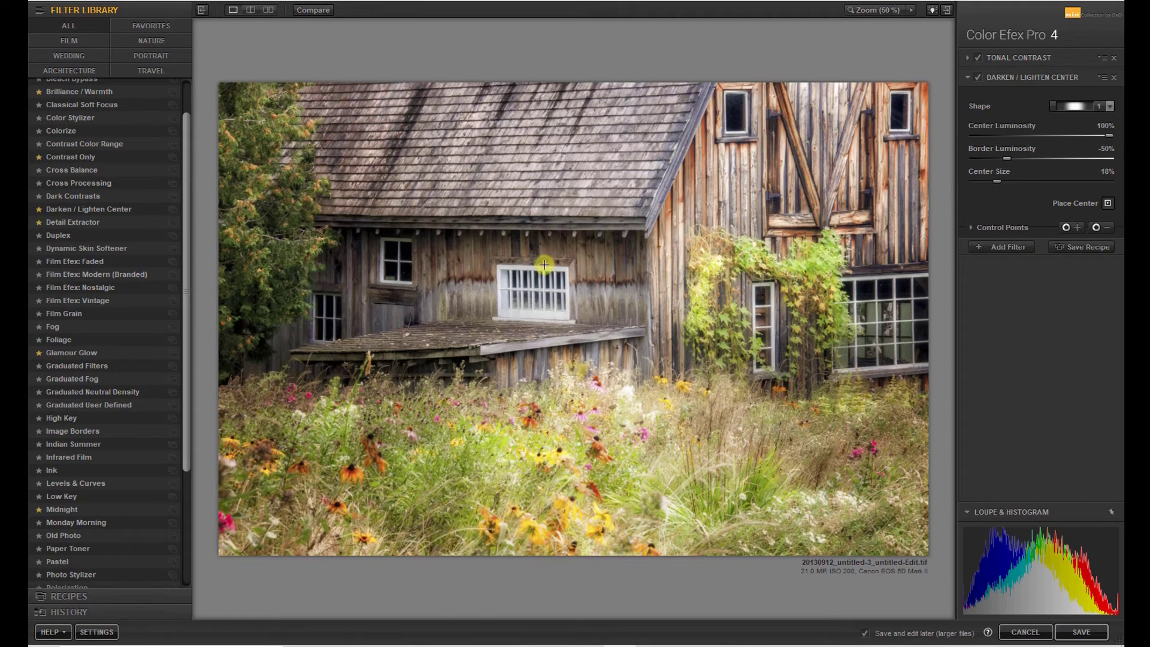
left_click(606, 287)
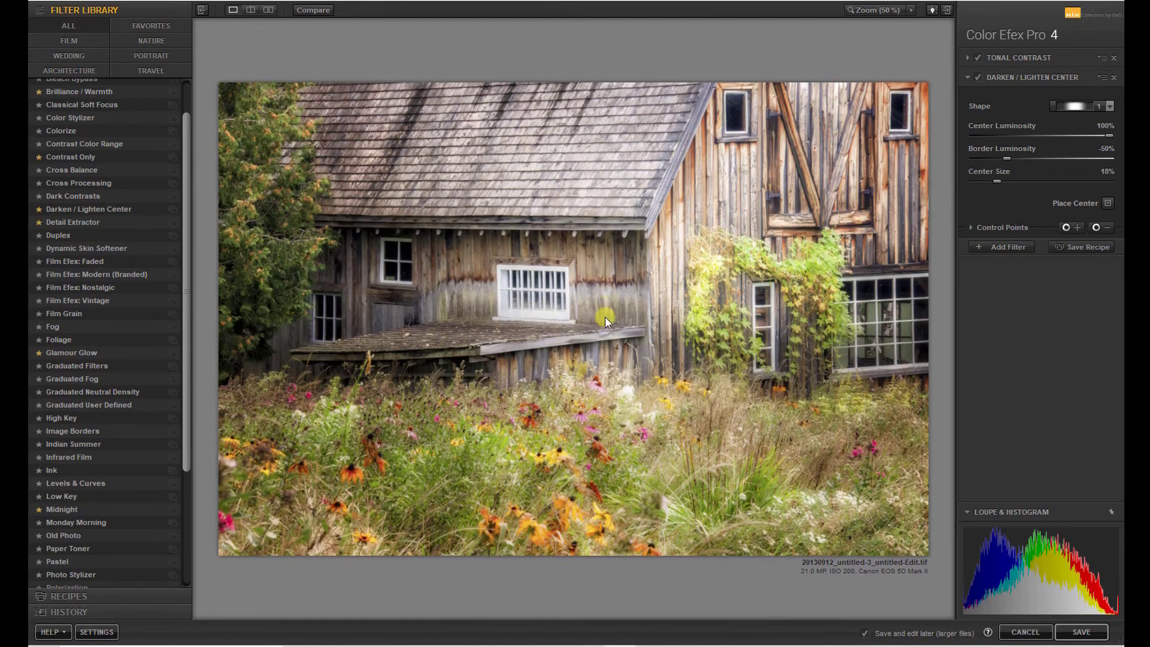
left_click(1107, 203)
left_click(605, 315)
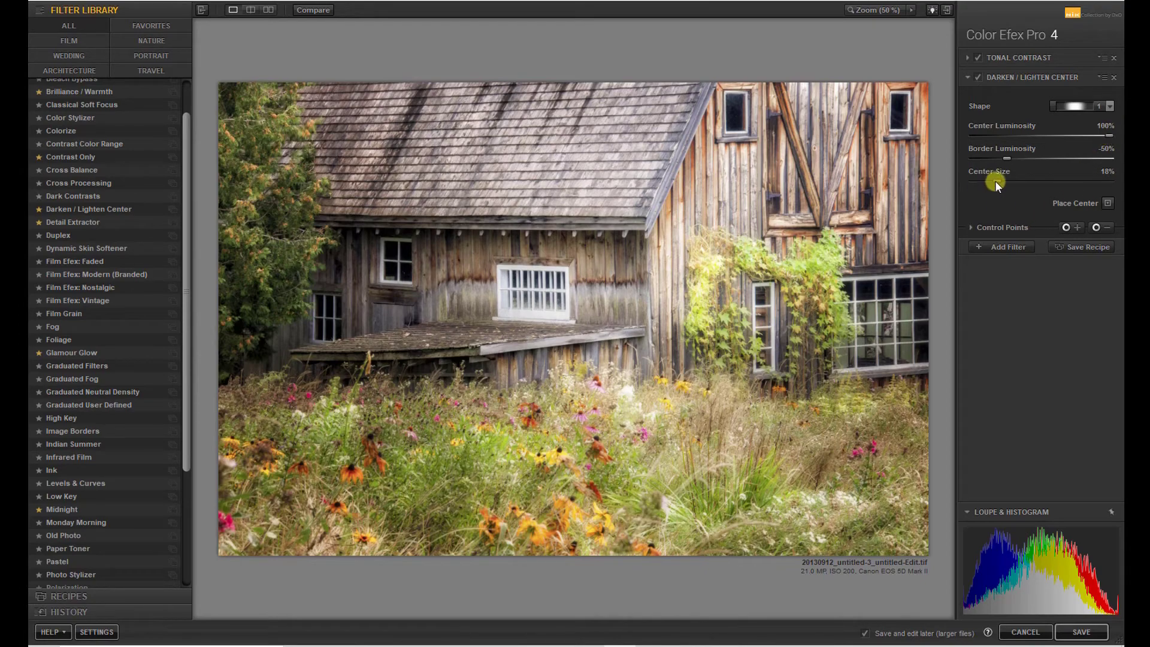
Step: Set the center size to 11% and the center luminosity to 25%
mouse_move(995, 183)
left_mouse_down()
mouse_move(1057, 177)
mouse_move(988, 183)
left_mouse_up()
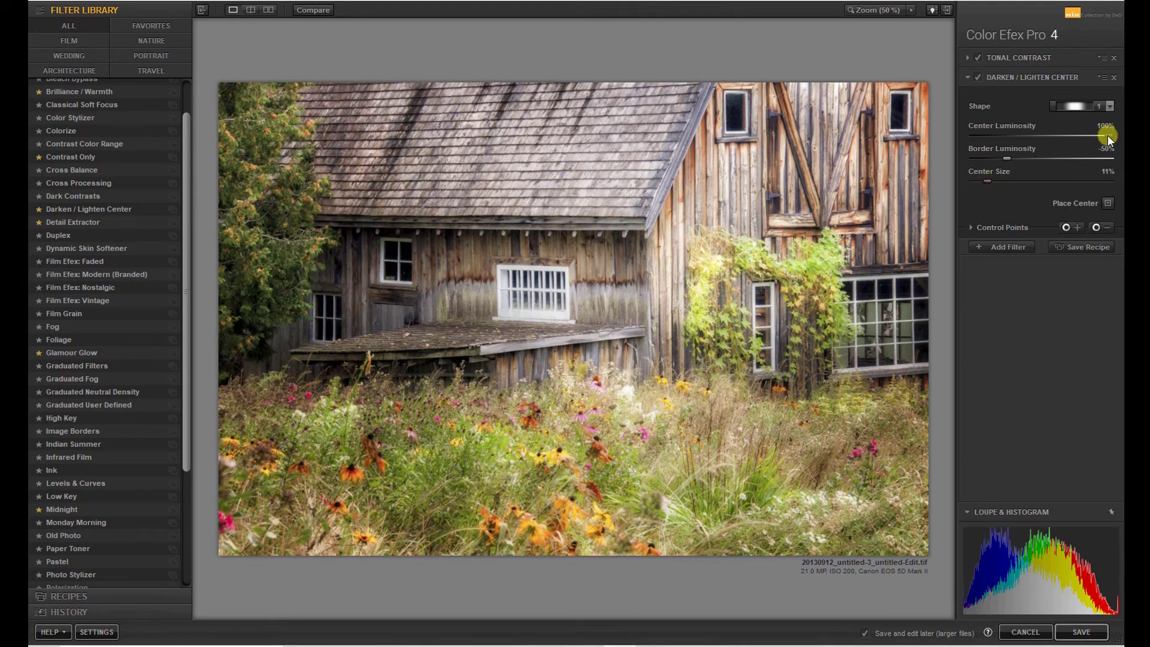
left_click_drag(1107, 135, 1043, 141)
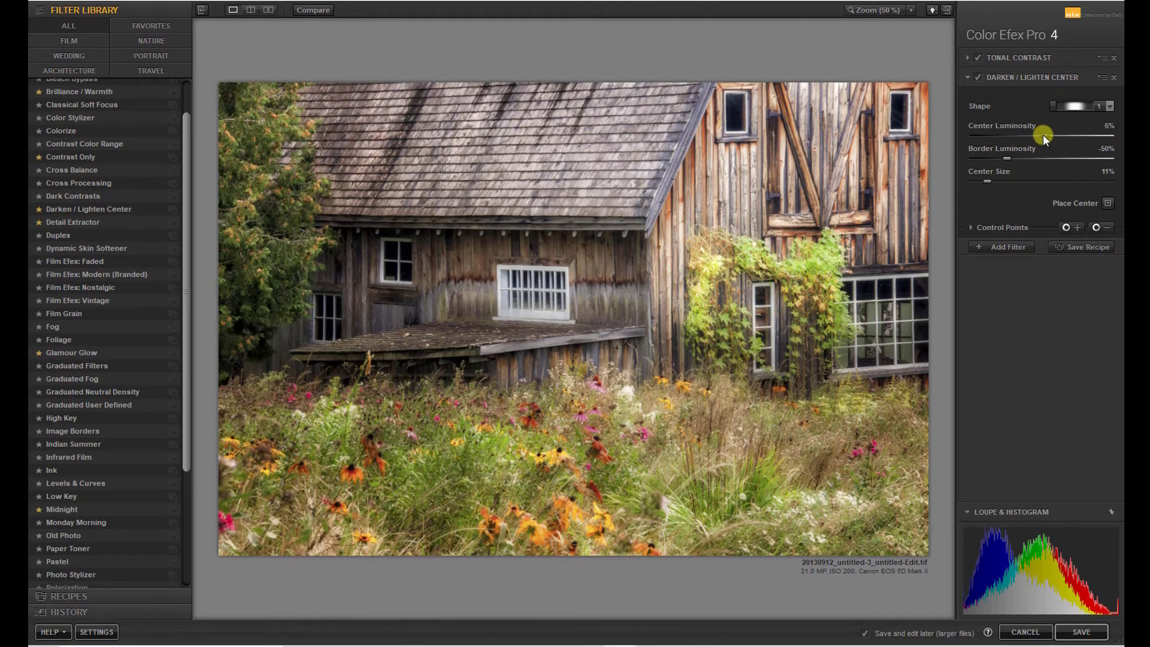
left_click_drag(1043, 134, 1057, 135)
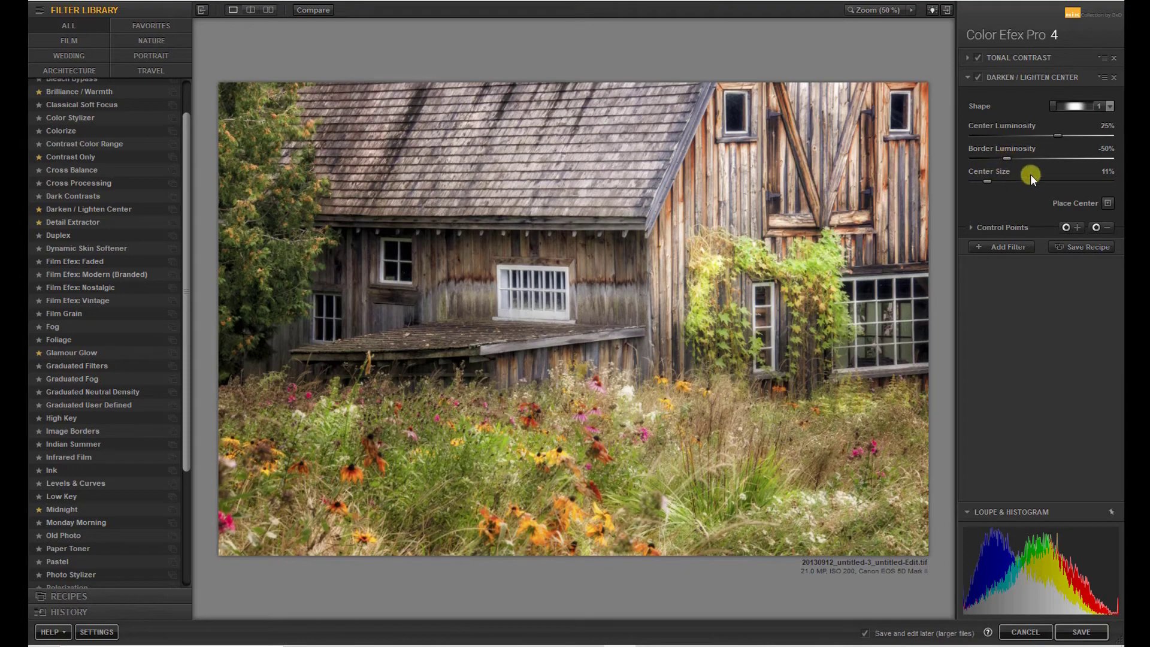
Step: Try several border luminosity levels, including the default, and set the border luminosity to -21%
left_click_drag(1007, 158, 1037, 157)
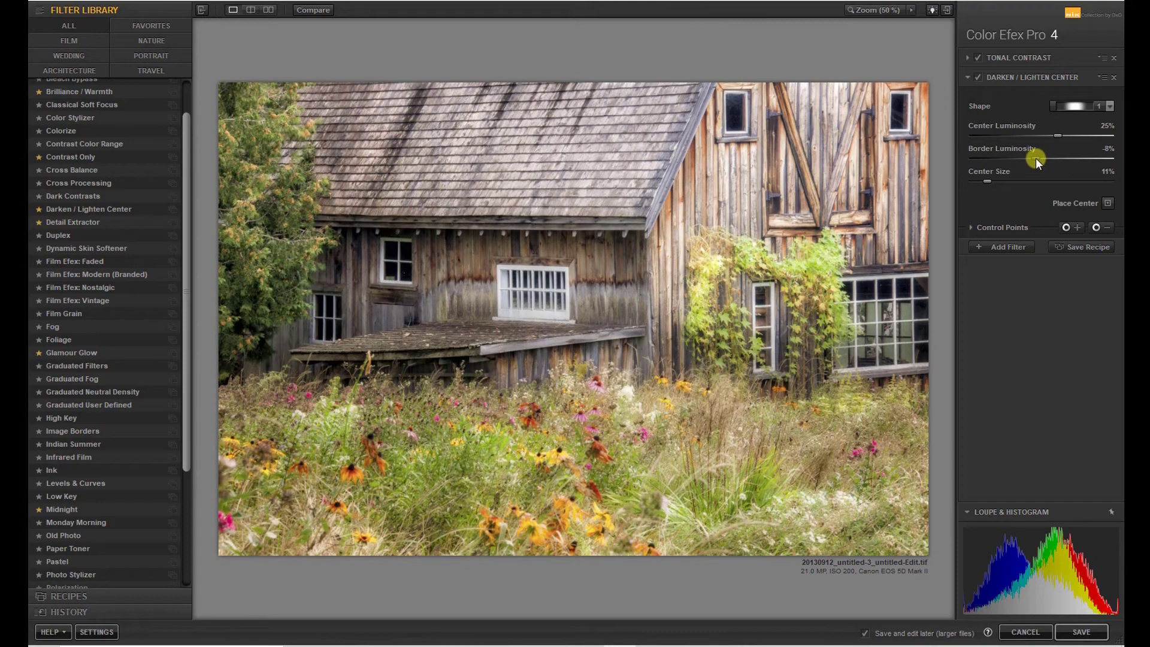
left_click_drag(1036, 157, 1030, 157)
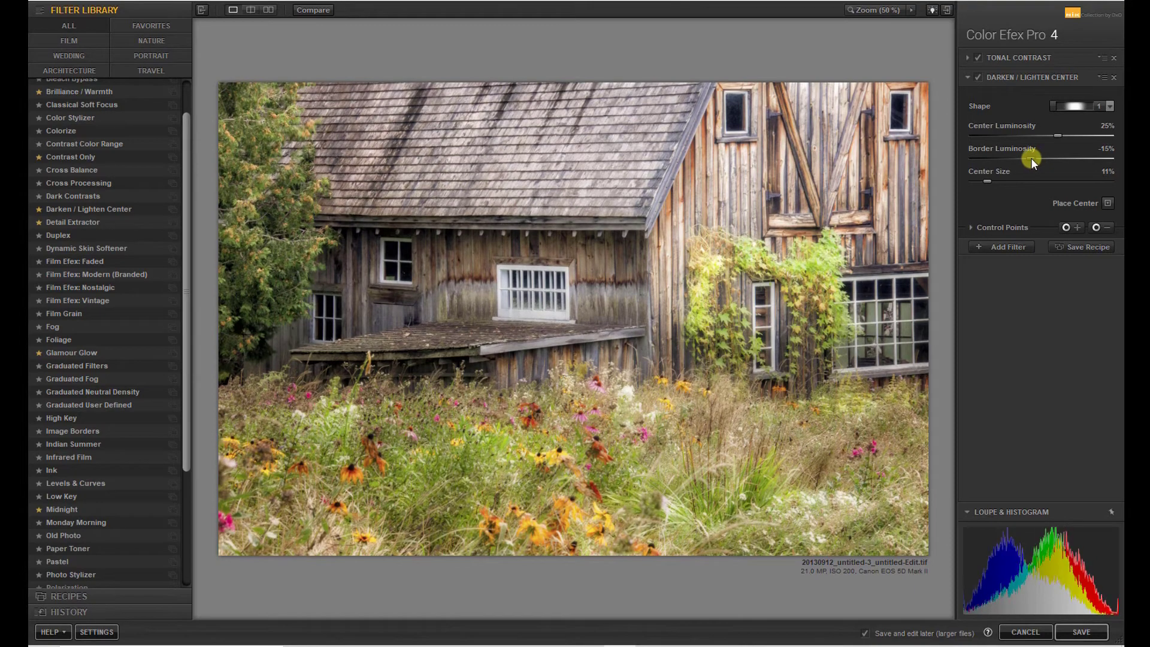
double_click(1030, 158)
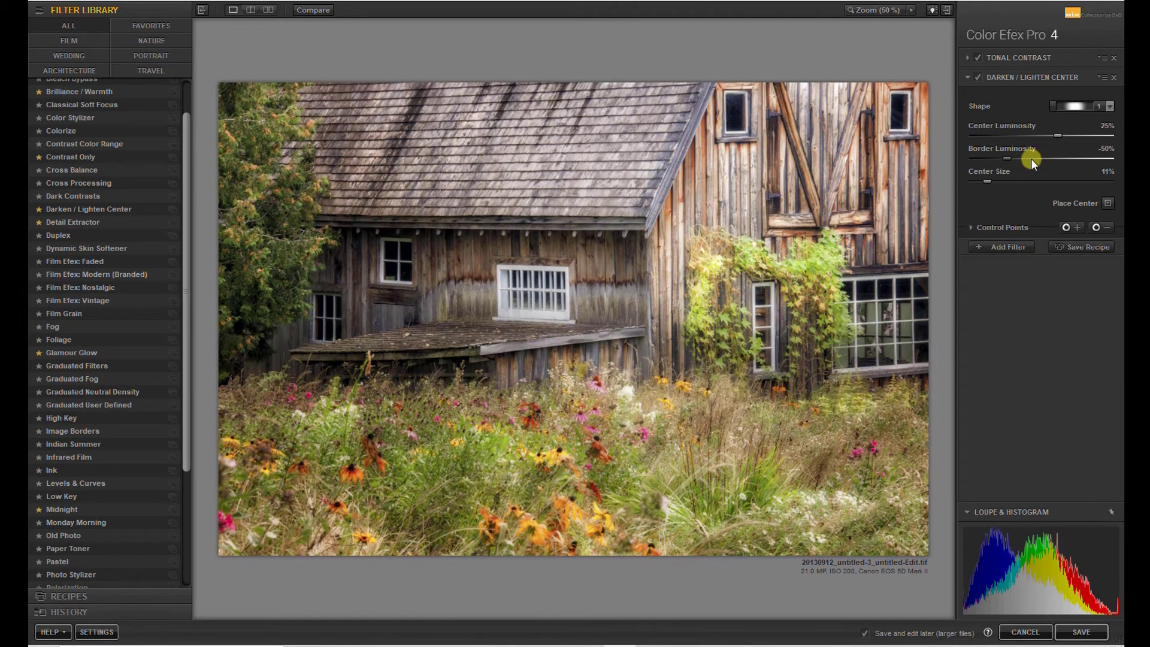
left_click_drag(1001, 158, 1026, 163)
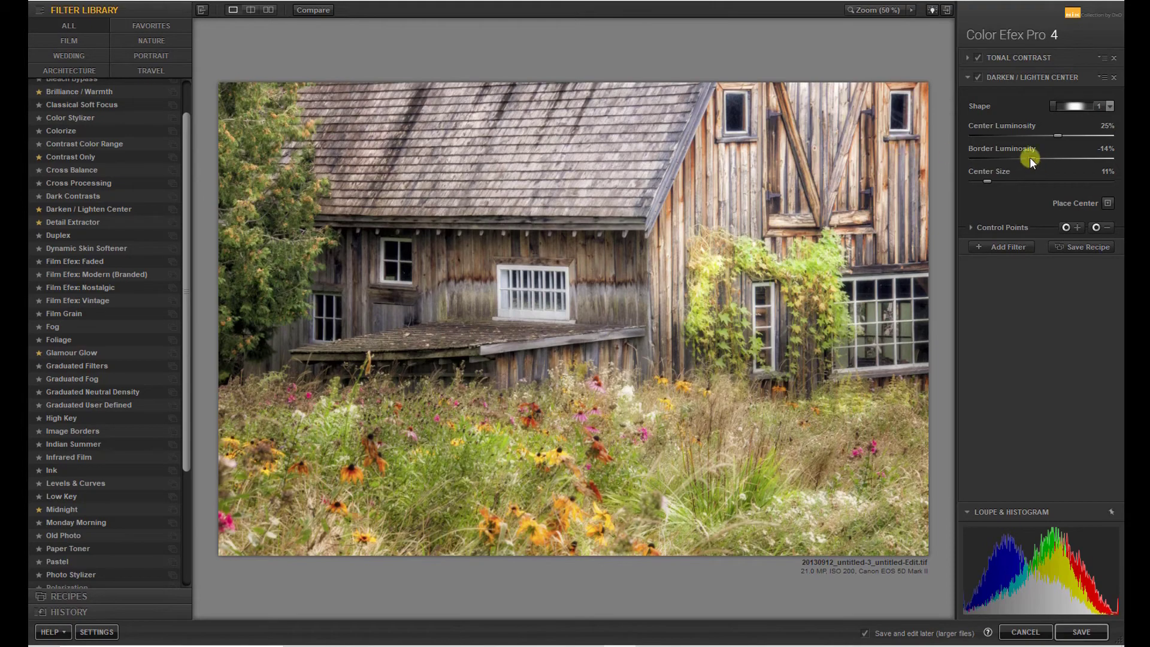
mouse_move(1029, 157)
left_mouse_down()
mouse_move(1065, 158)
mouse_move(1025, 161)
left_mouse_up()
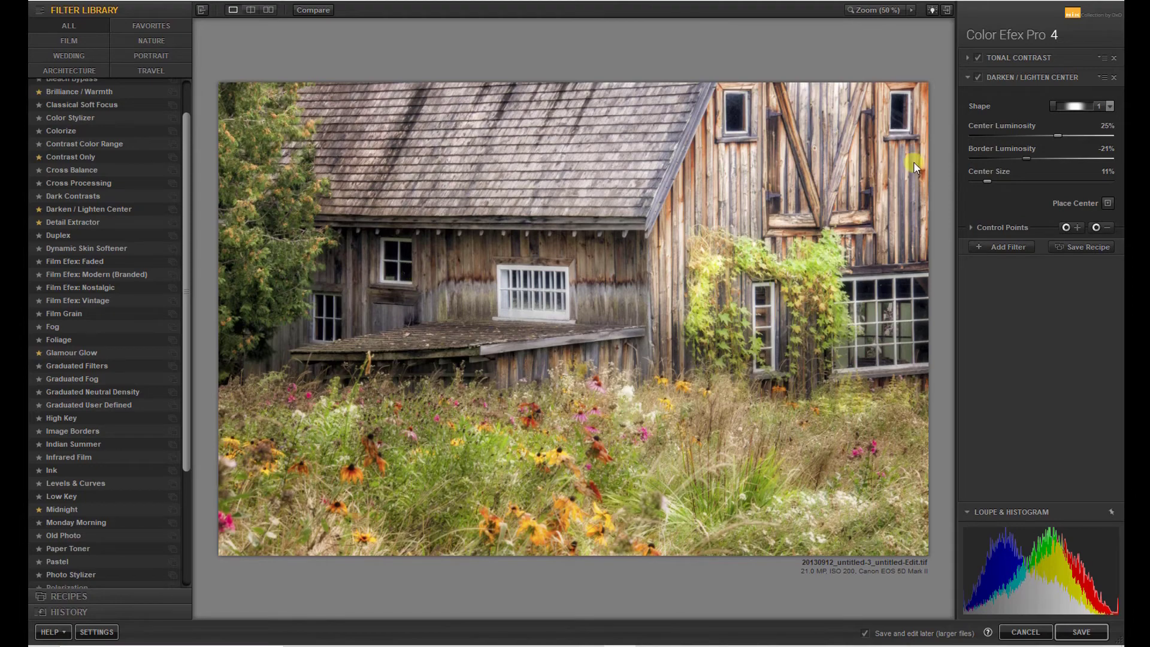
Step: Add a 0% opacity control point on the small window beside the tree, enlarge it slightly and raise its opacity to 89%
left_click(1101, 227)
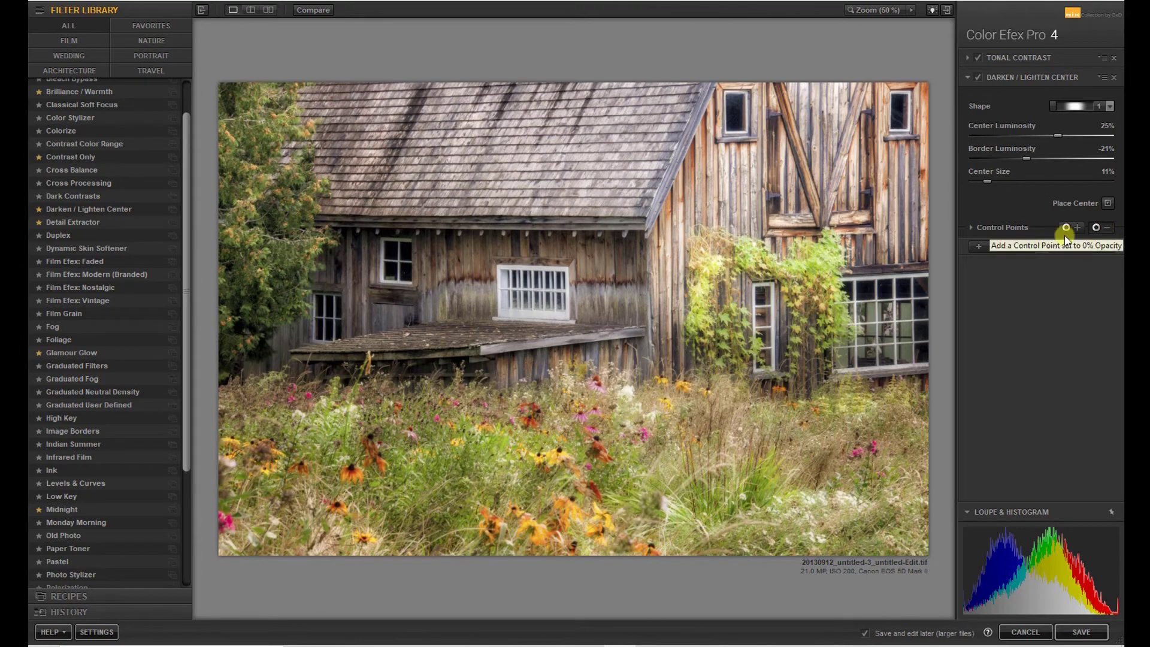
left_click(328, 306)
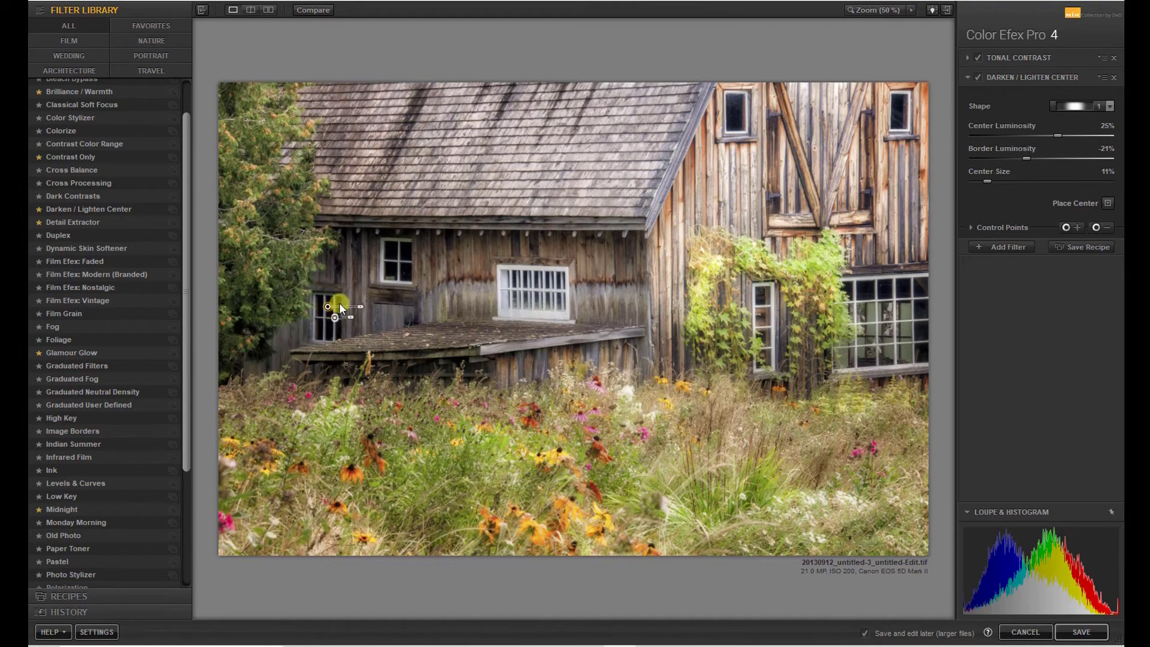
left_click_drag(360, 307, 365, 307)
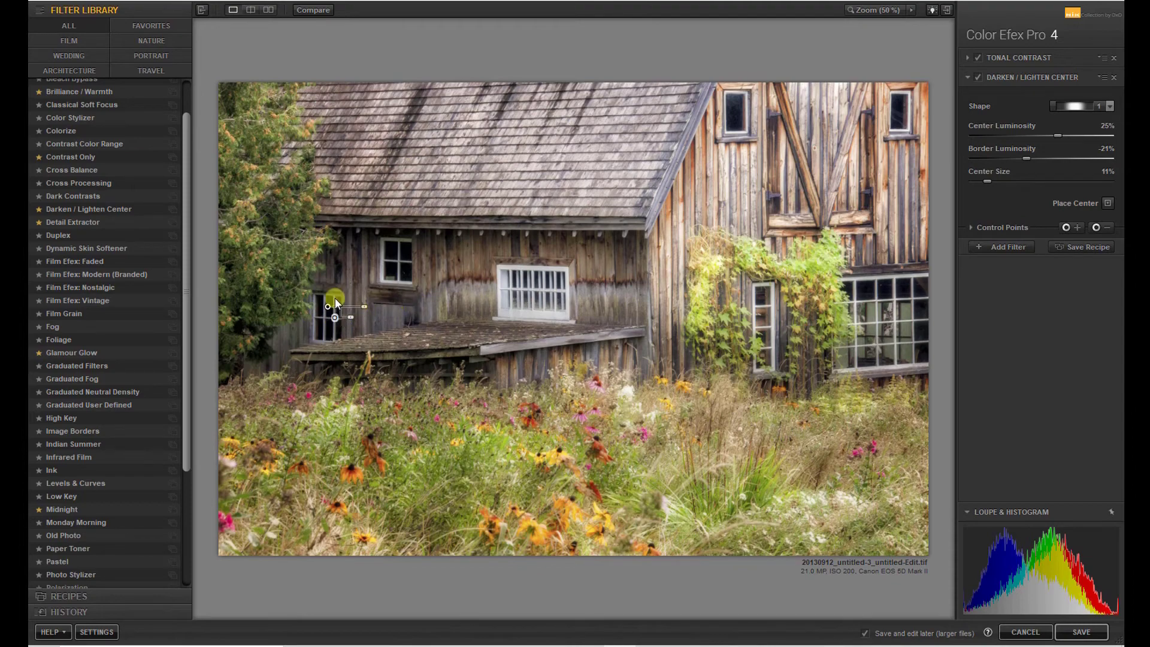
left_click_drag(364, 306, 350, 317)
left_click_drag(351, 321, 404, 330)
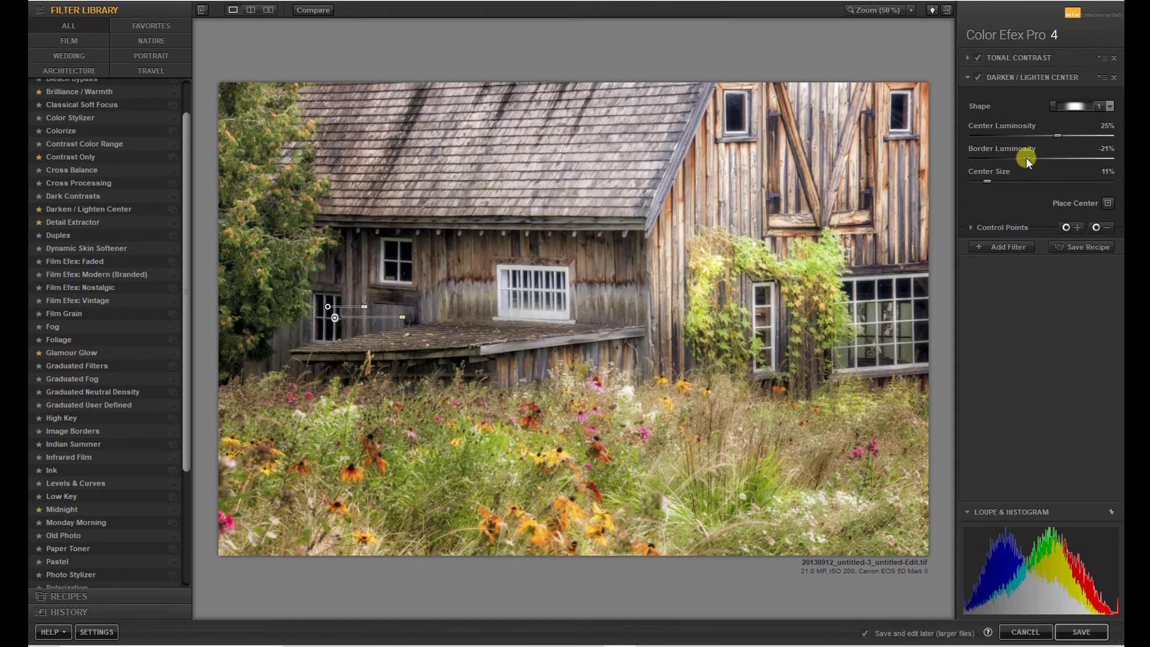
Step: Lower the control point's opacity to its minimum while trying -68% border luminosity, and set the border luminosity to -45%
left_click_drag(1026, 157, 994, 157)
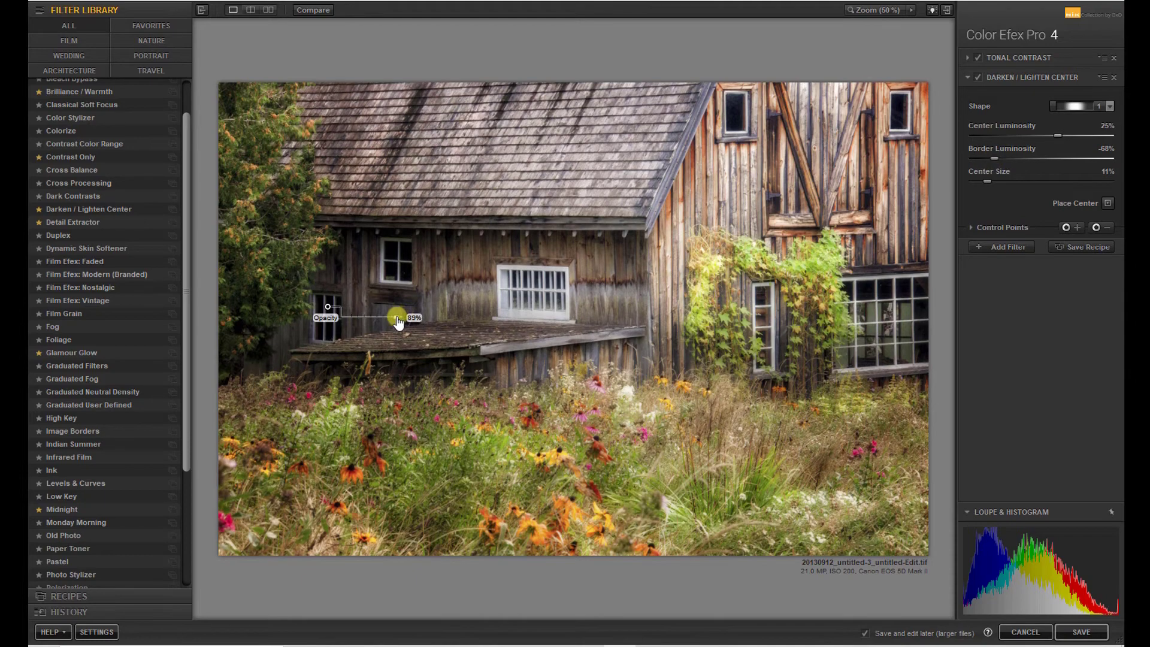
left_click_drag(400, 316, 333, 328)
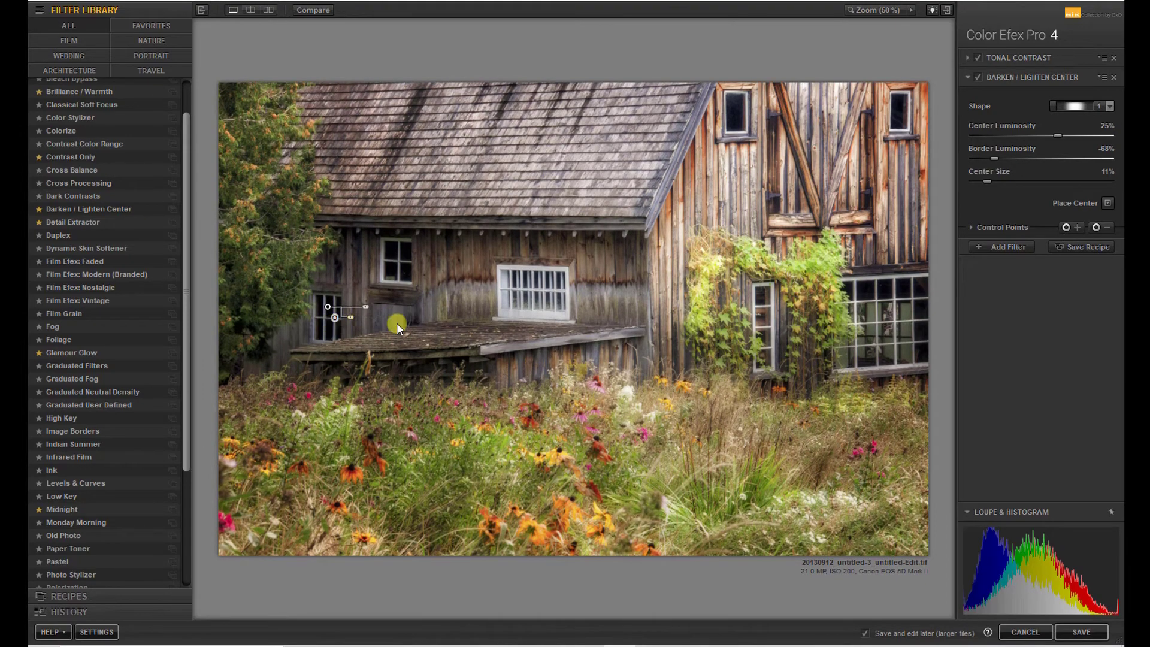
left_click_drag(994, 157, 1001, 158)
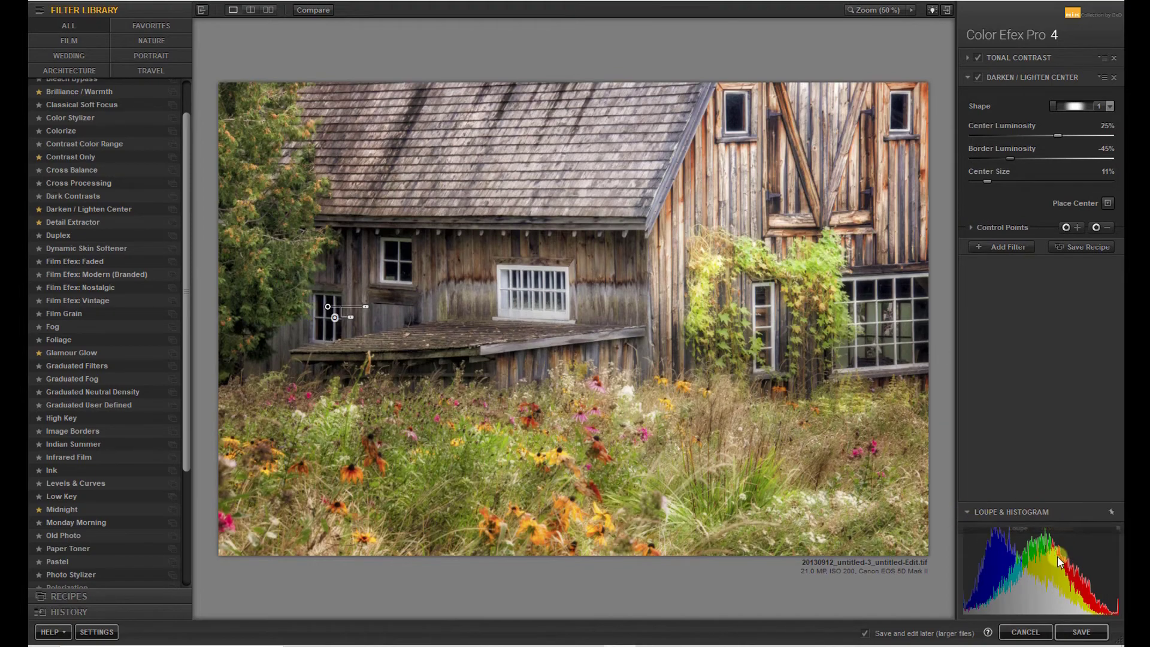
Step: View the photo detail in the loupe, collapse and expand that section, and return to the histogram
left_click(1016, 528)
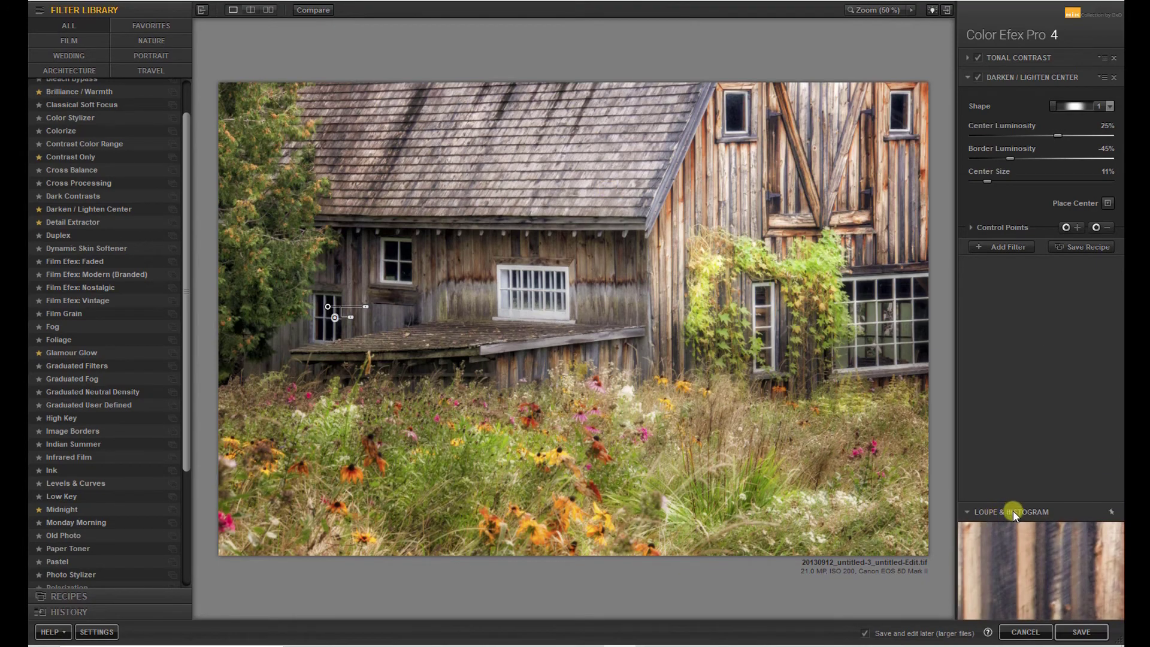
left_click(970, 512)
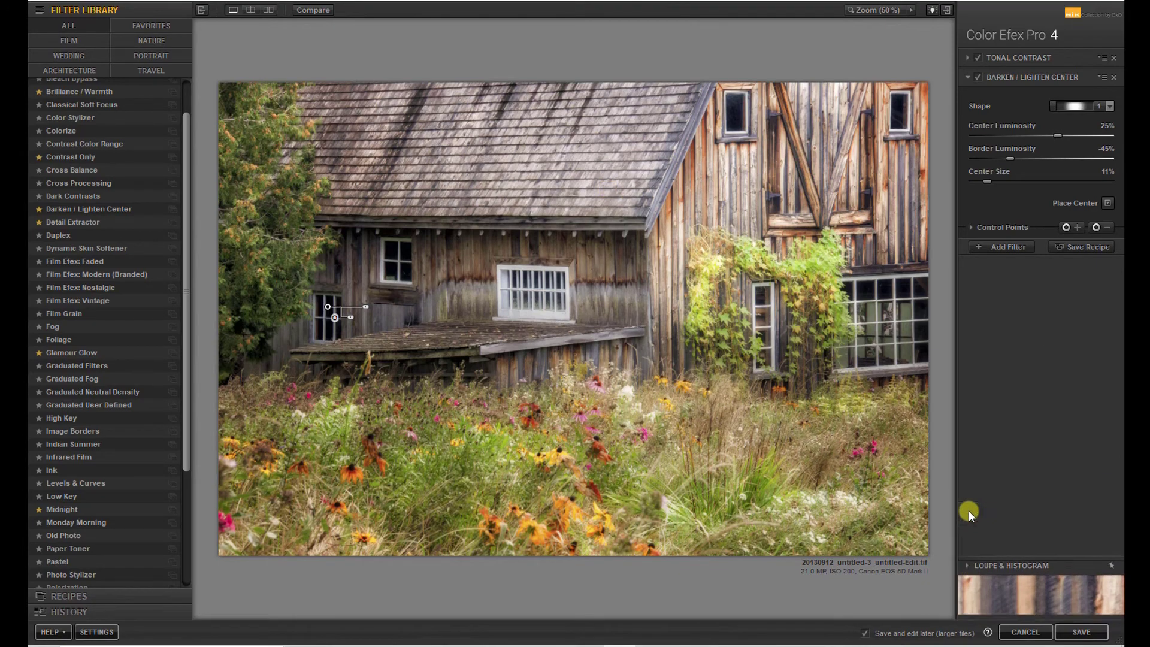
left_click(966, 611)
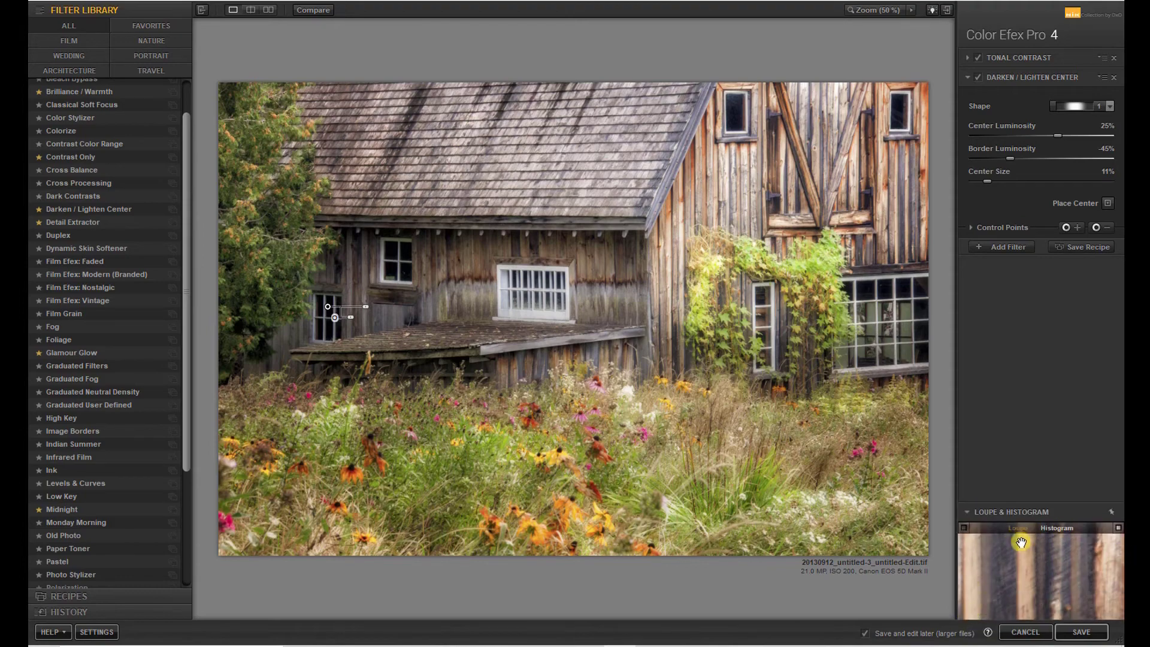
left_click(1053, 527)
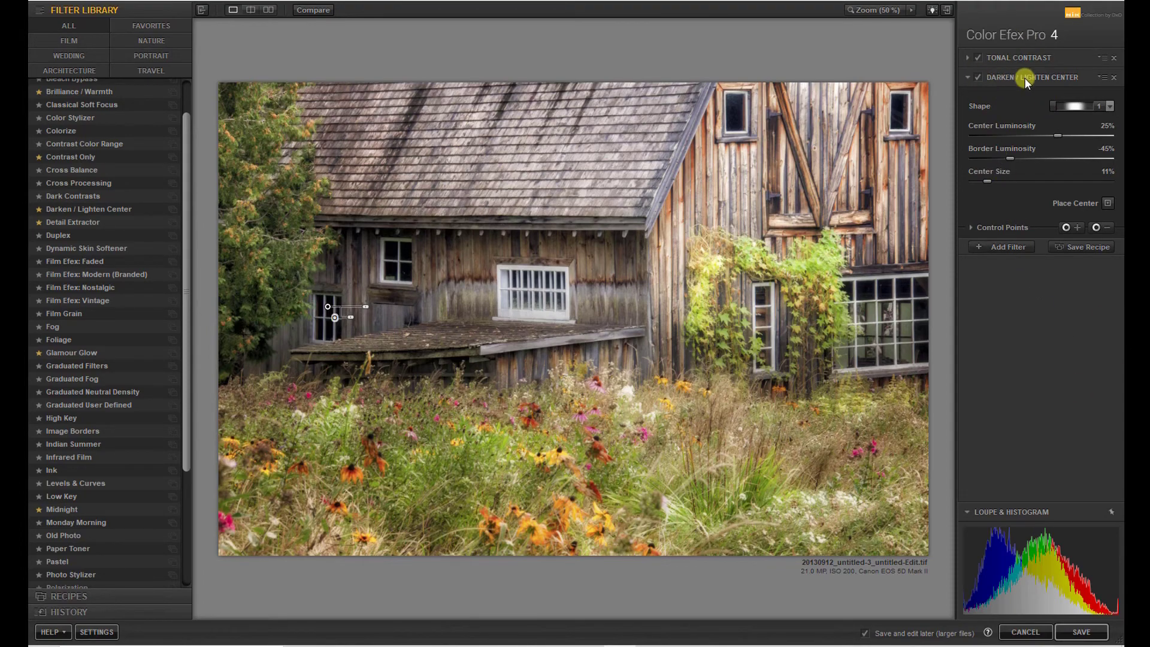
Step: Compare the photo with the Darken / Lighten Center and Tonal Contrast effects off and on
left_click(978, 77)
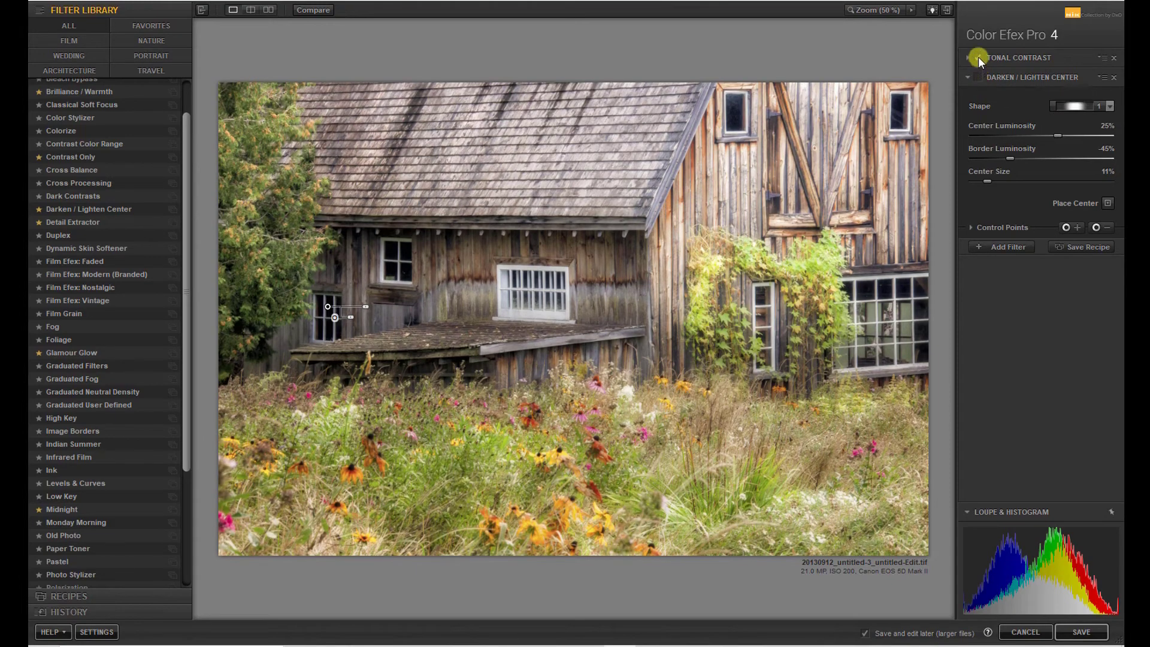
left_click(978, 57)
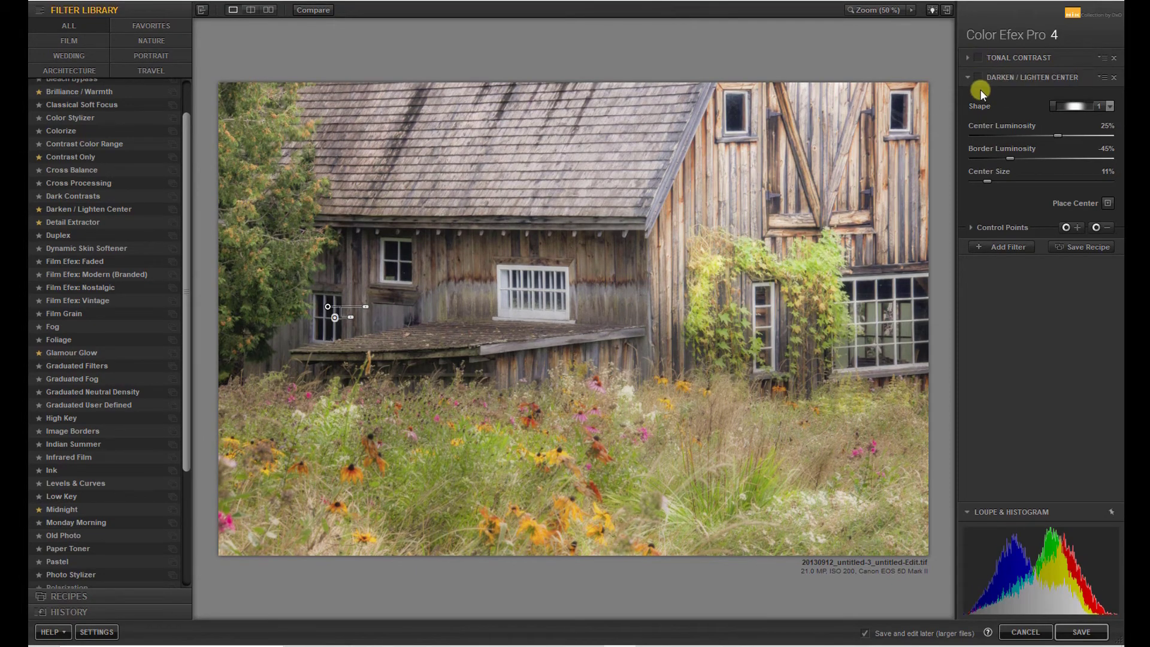
left_click(979, 78)
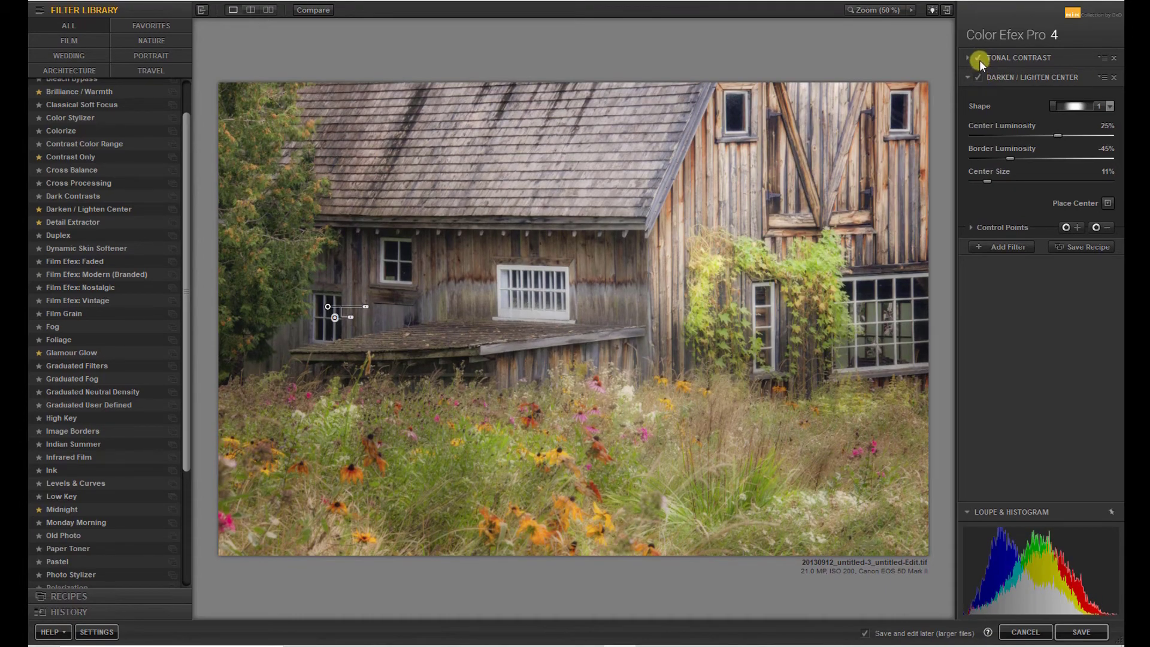
left_click(978, 57)
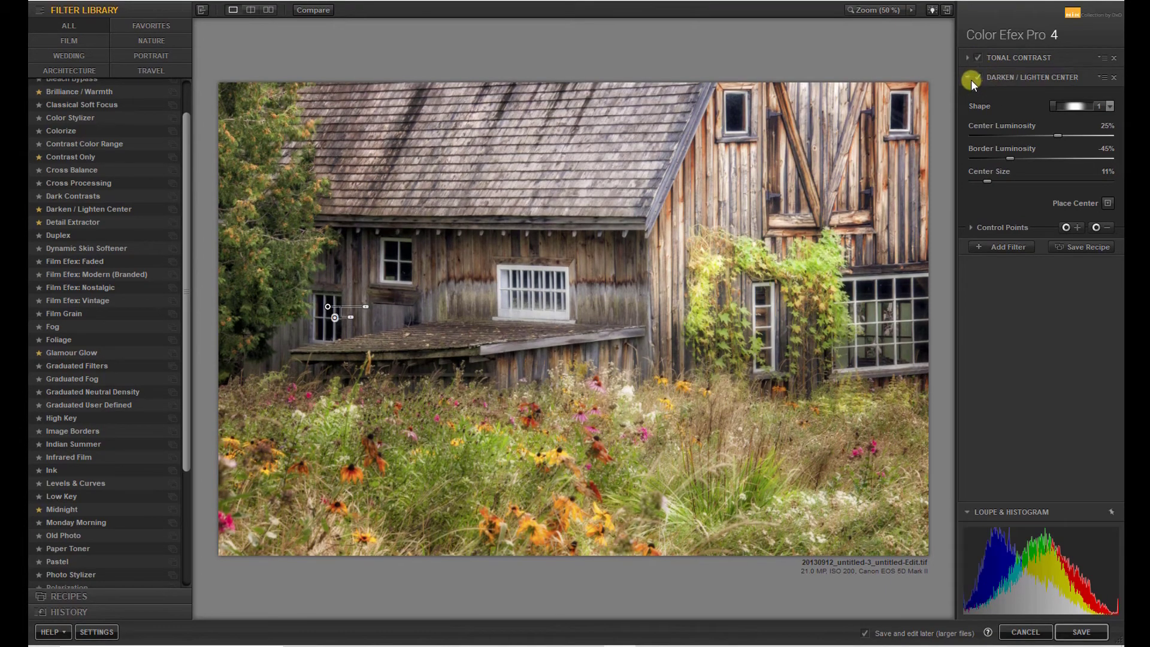
Step: Move the Darken / Lighten Center filter above Tonal Contrast in the filter stack
left_click(1019, 72)
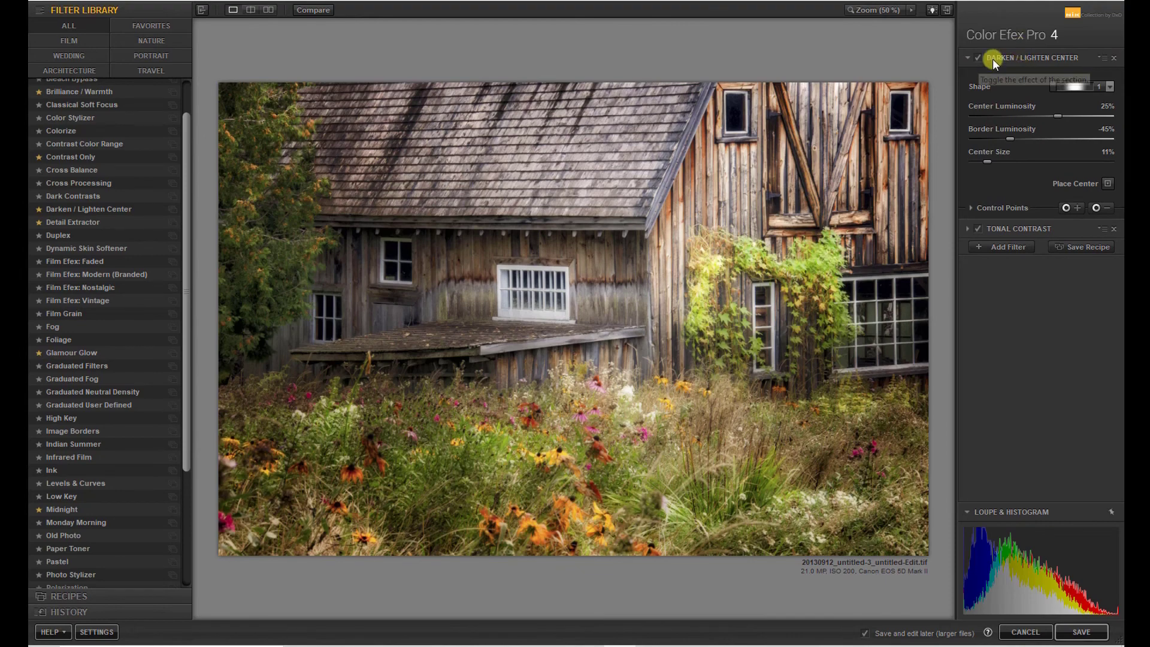
Step: Expand the Tonal Contrast settings and move the Darken / Lighten Center filter back below Tonal Contrast in the filter stack
left_click(965, 229)
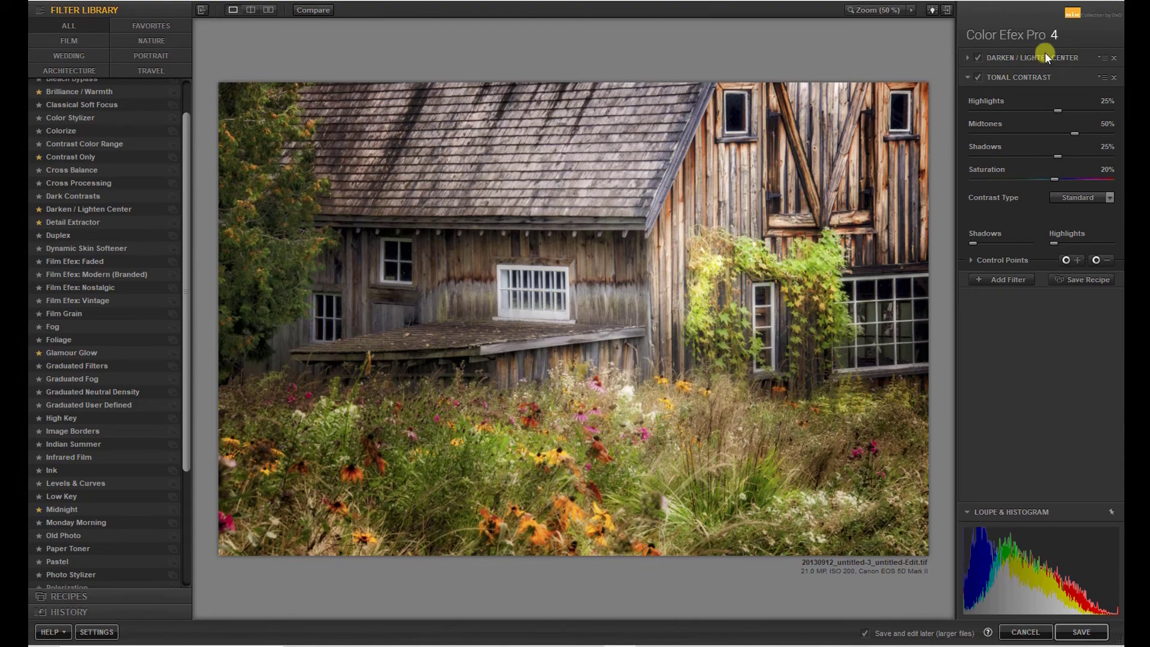
left_click(1045, 53)
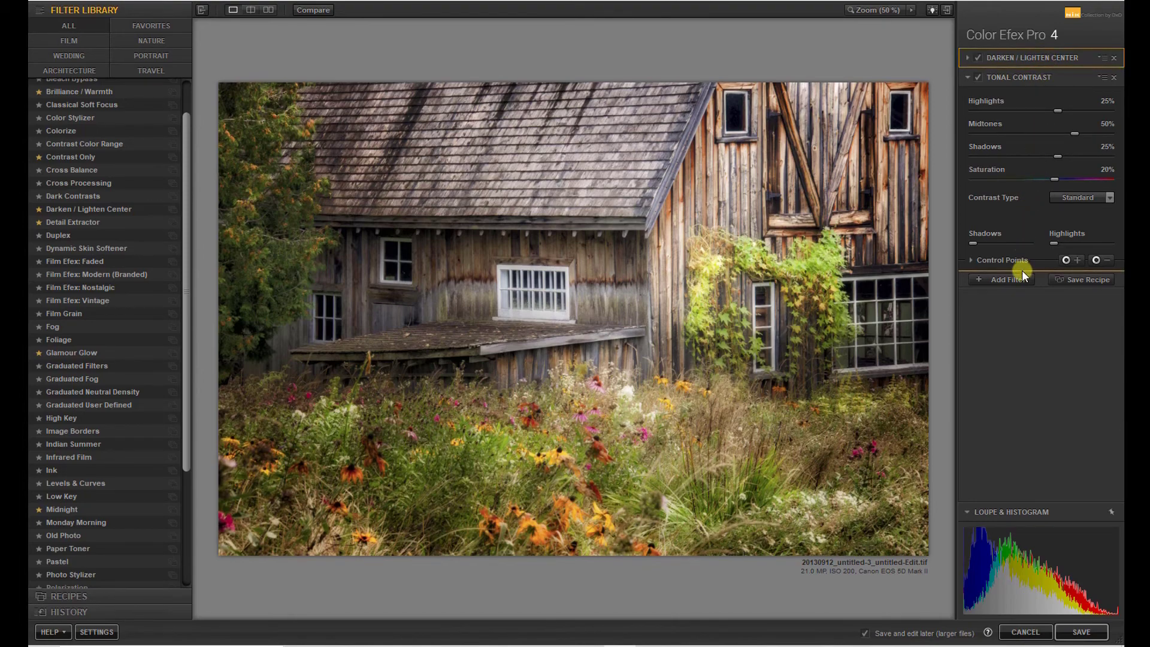
left_click_drag(1021, 271, 1021, 271)
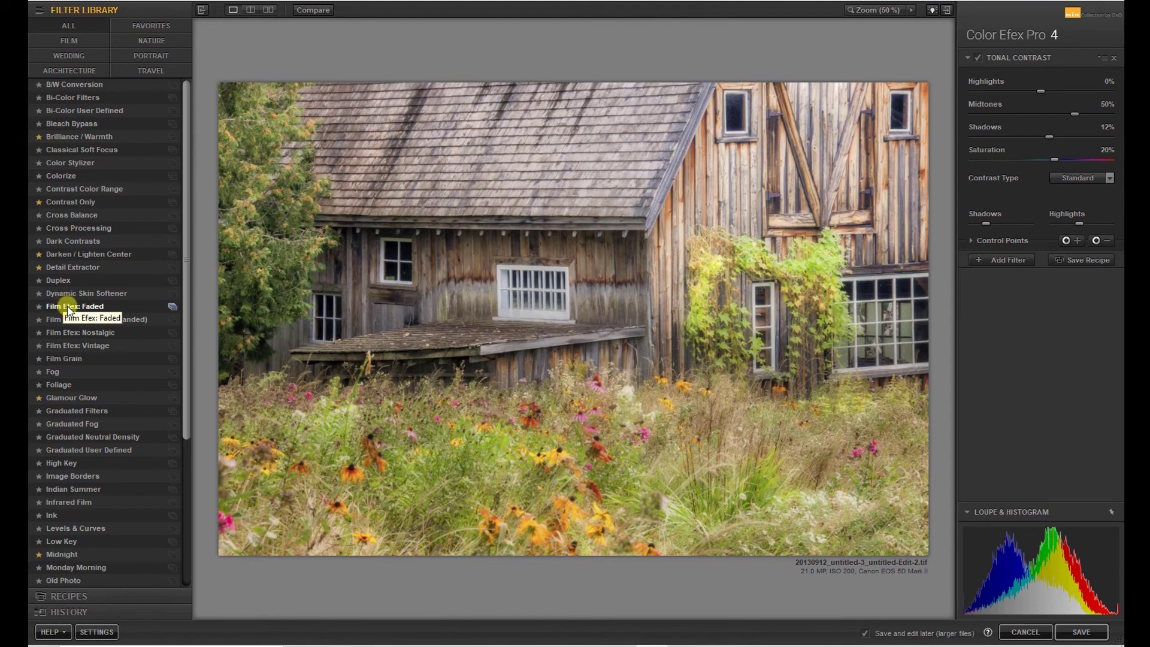
Step: Try the 02 - Bright Blue preset of Film Efex: Faded with 9% haze and -7% vignette, remove it and return to the filter list
left_click(172, 307)
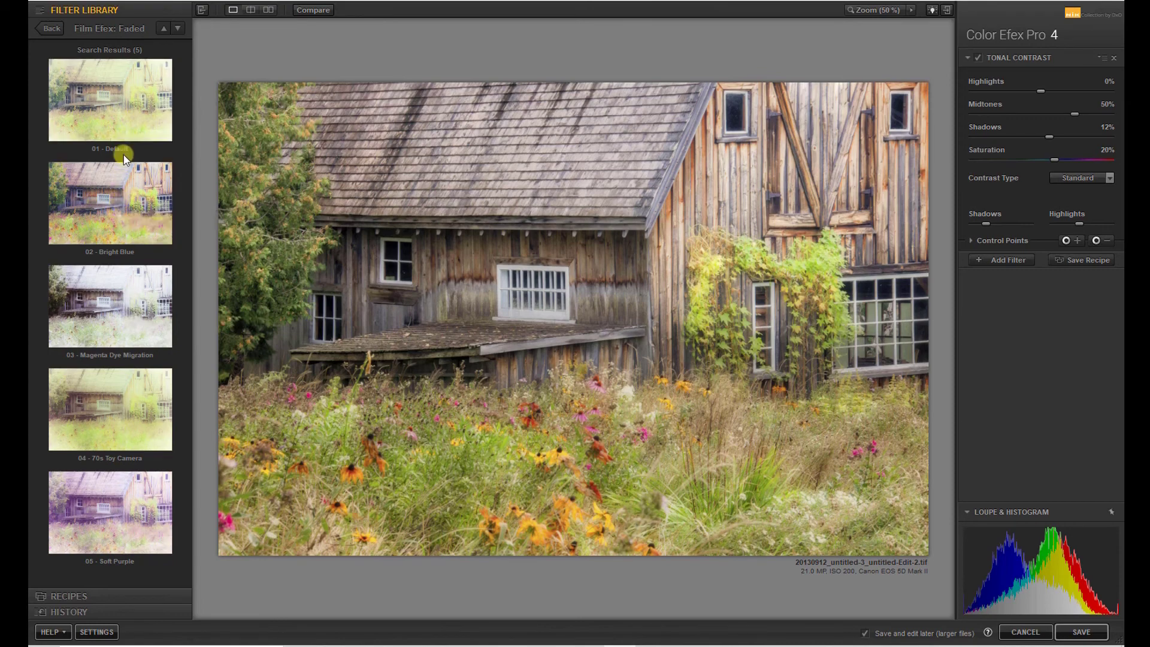
left_click(105, 198)
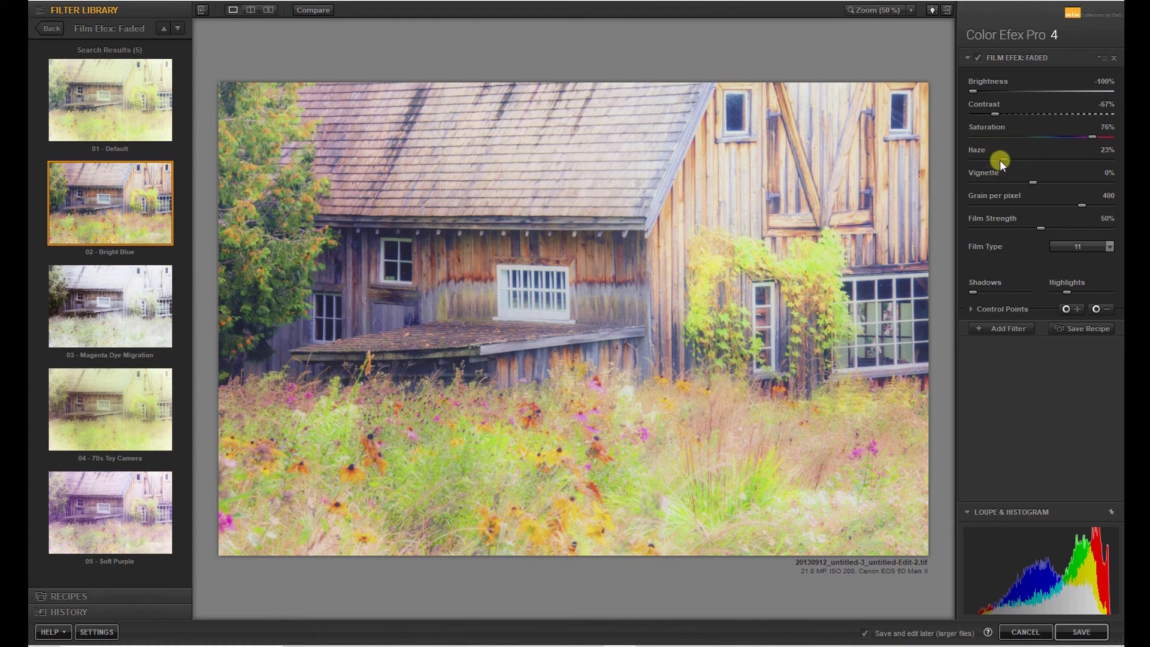
left_click_drag(986, 158, 1022, 185)
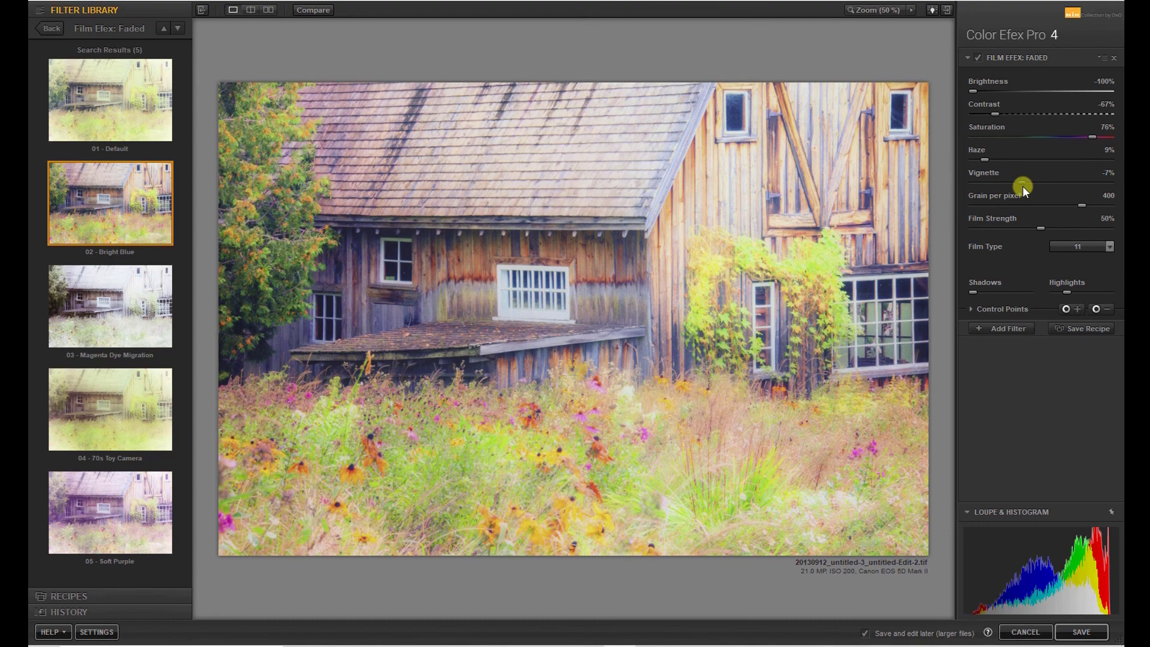
left_click(1112, 57)
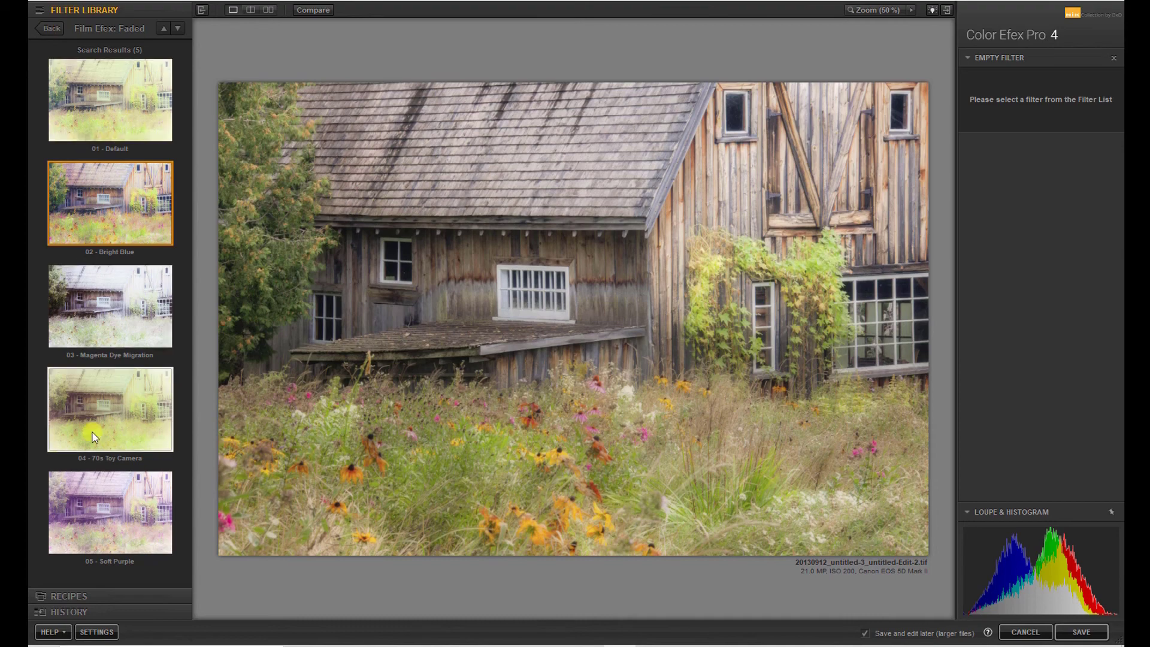
left_click(41, 24)
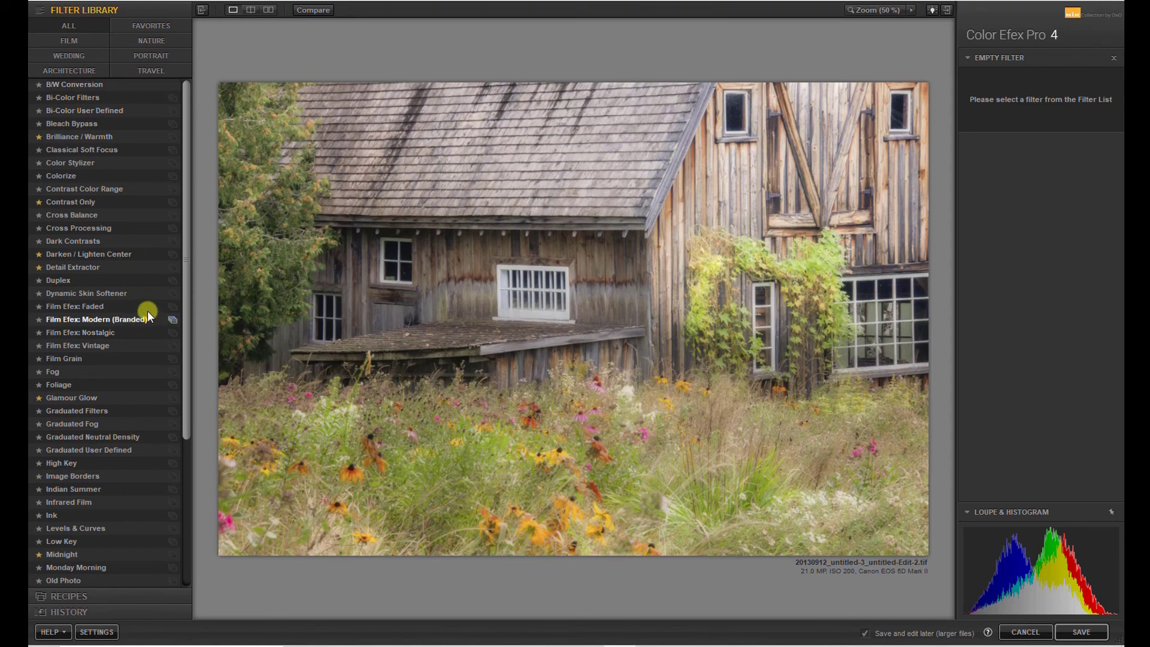
Step: Try Glamour Glow's 05 - Warm Glow preset with glow at 70%, clear it, and review the Glamour Glow presets again
left_click(172, 397)
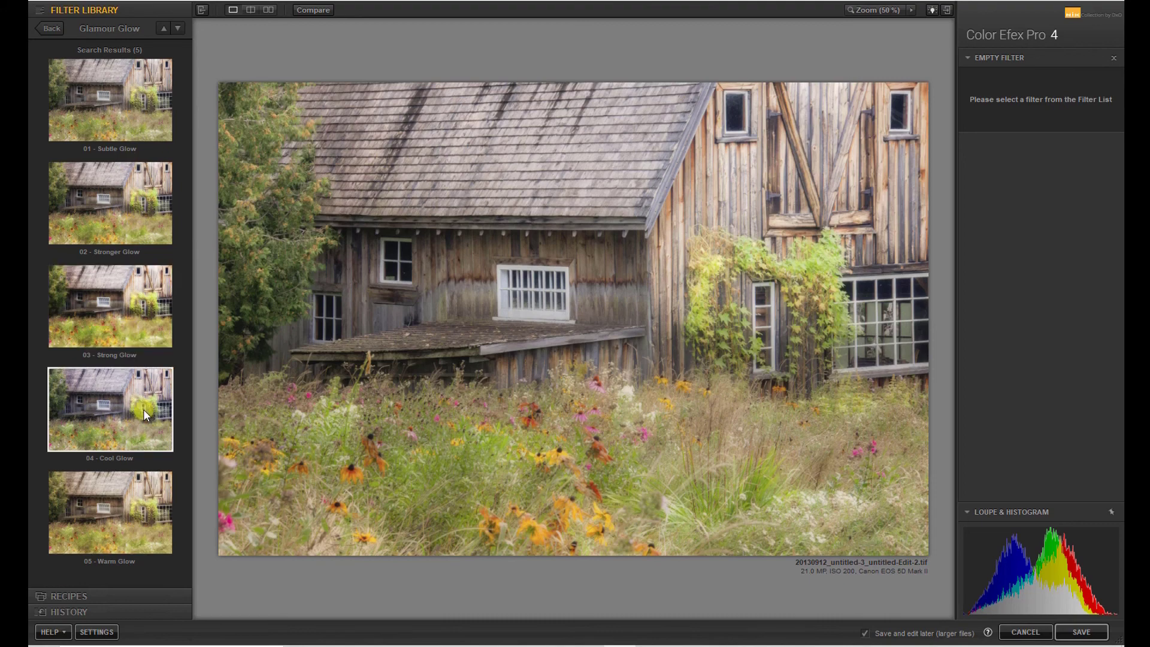
left_click(115, 517)
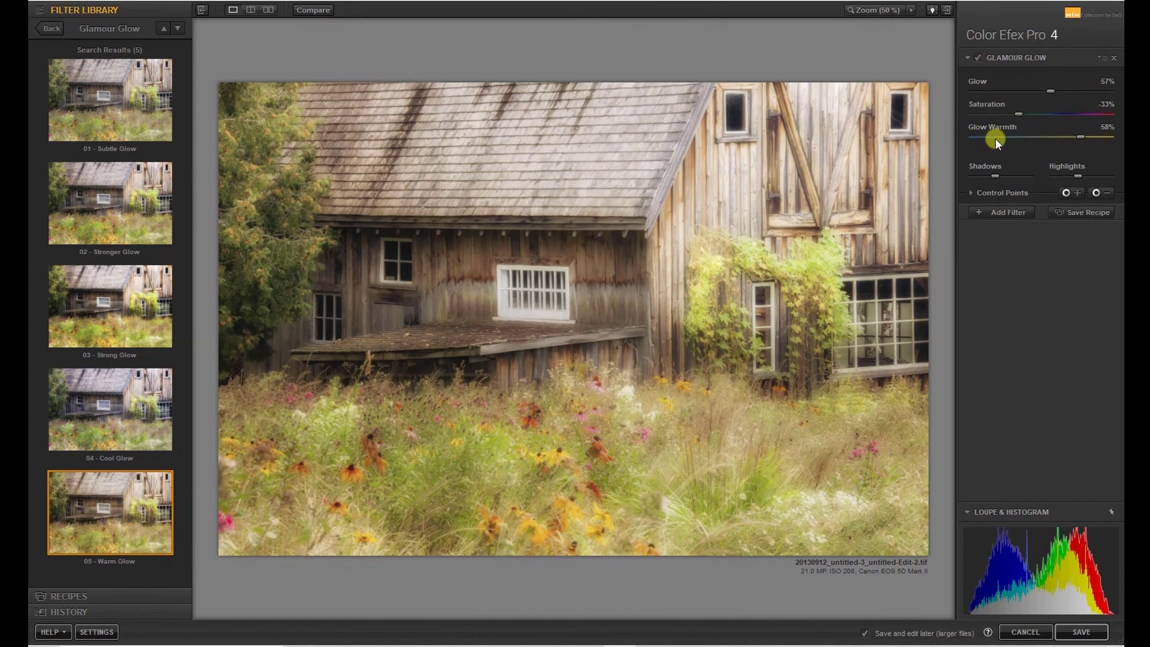
mouse_move(1050, 91)
left_mouse_down()
mouse_move(1086, 89)
mouse_move(1036, 87)
mouse_move(1067, 90)
left_mouse_up()
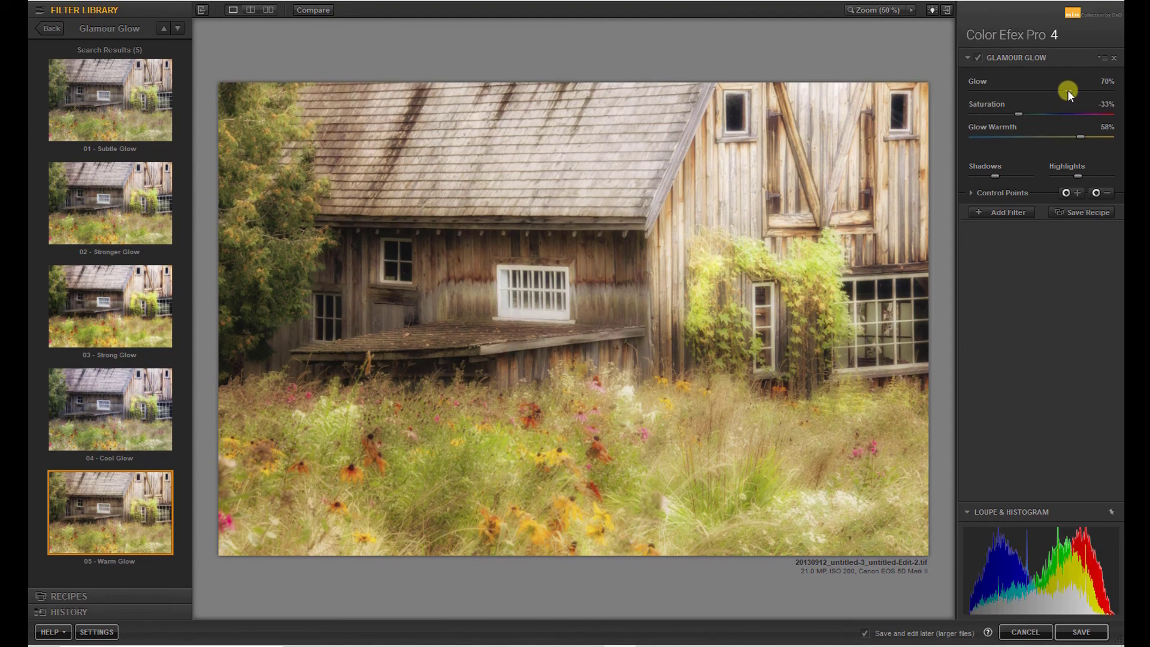
left_click(45, 28)
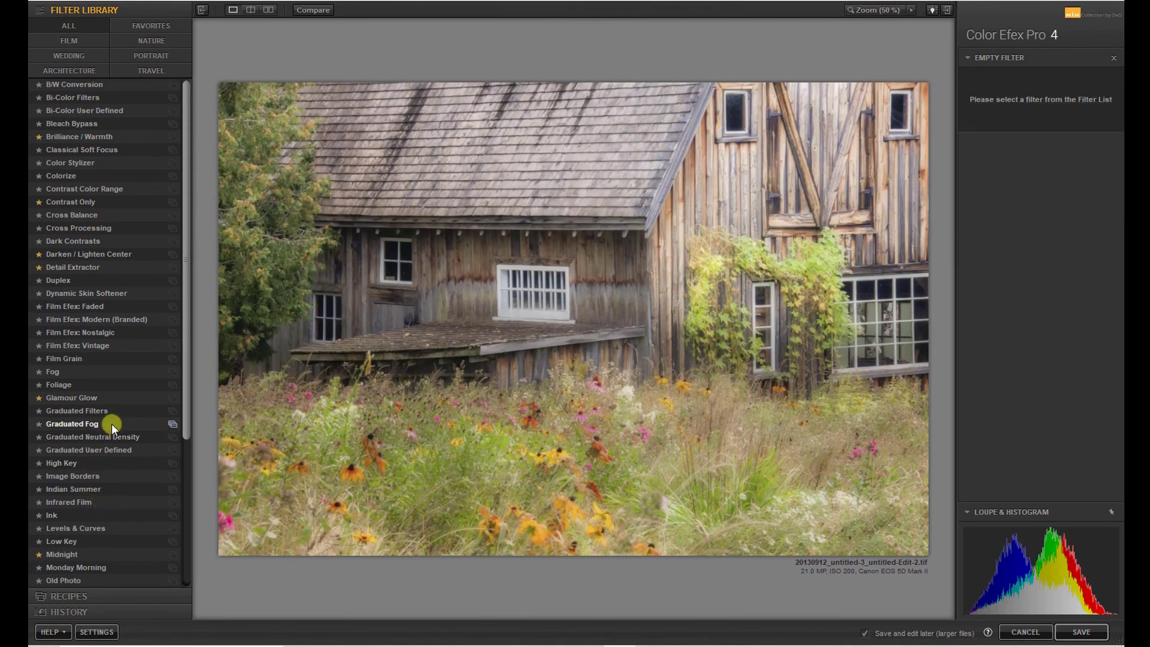
left_click(171, 397)
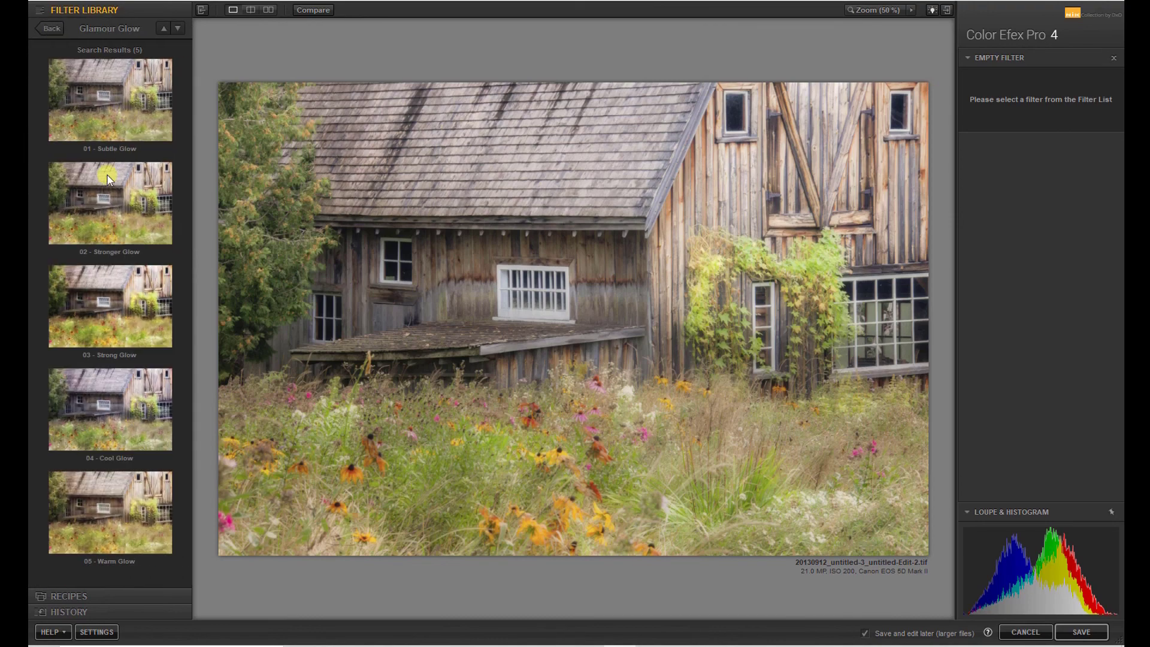
left_click(43, 27)
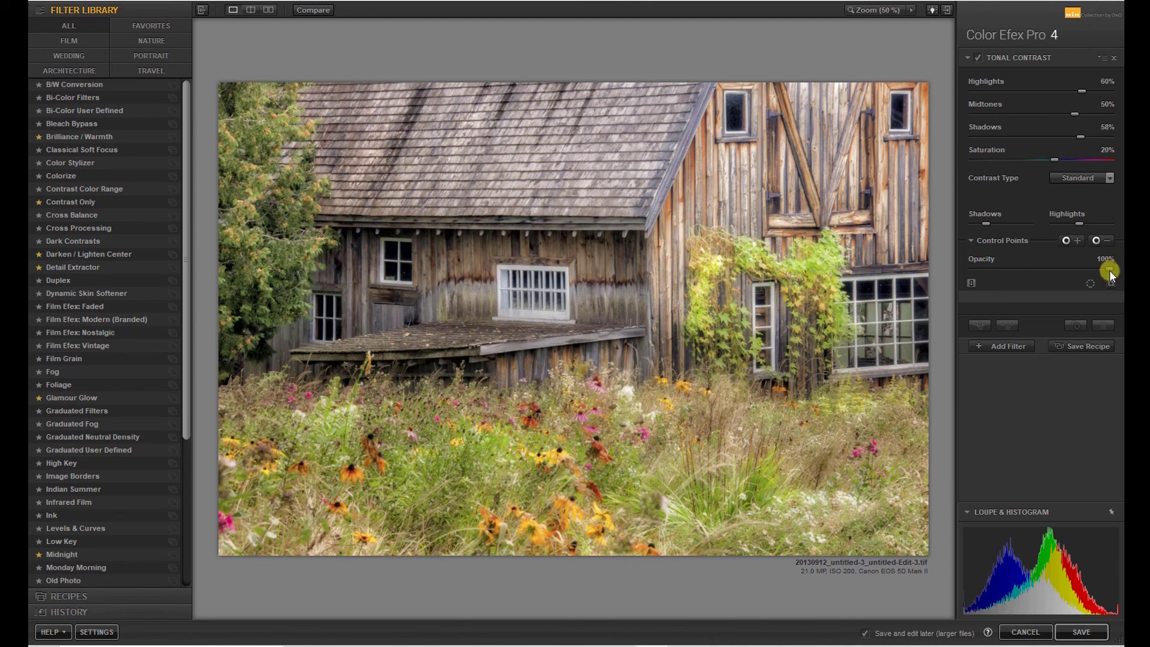
Step: Lower the overall opacity of the Tonal Contrast filter to 55%
left_click_drag(1109, 271, 1019, 272)
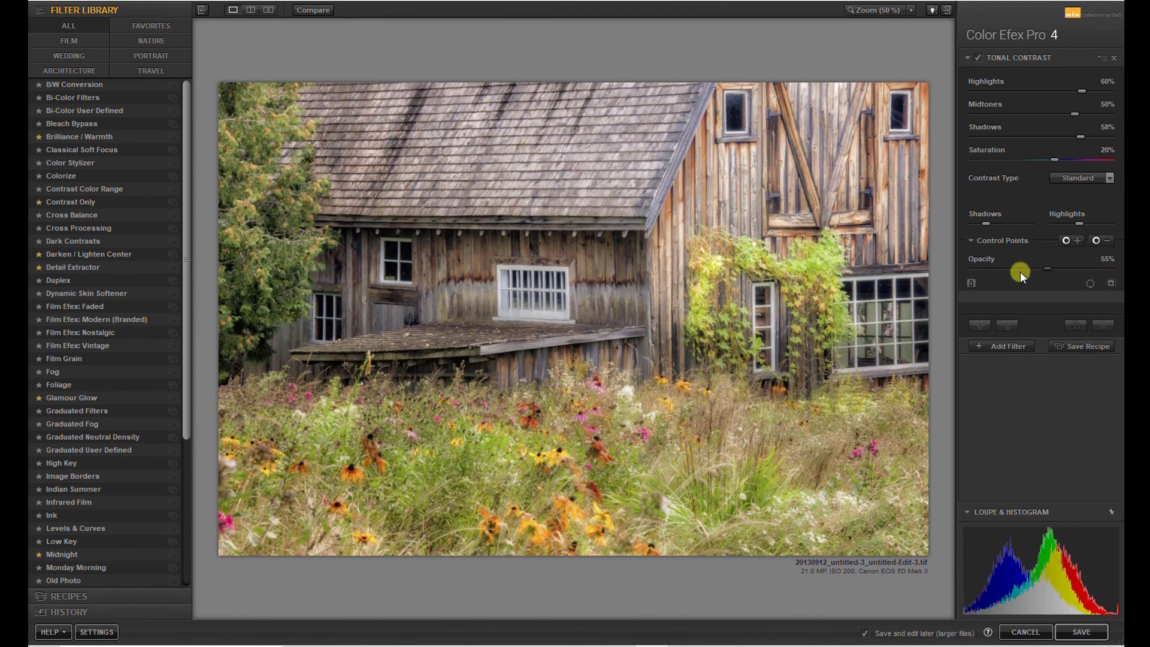